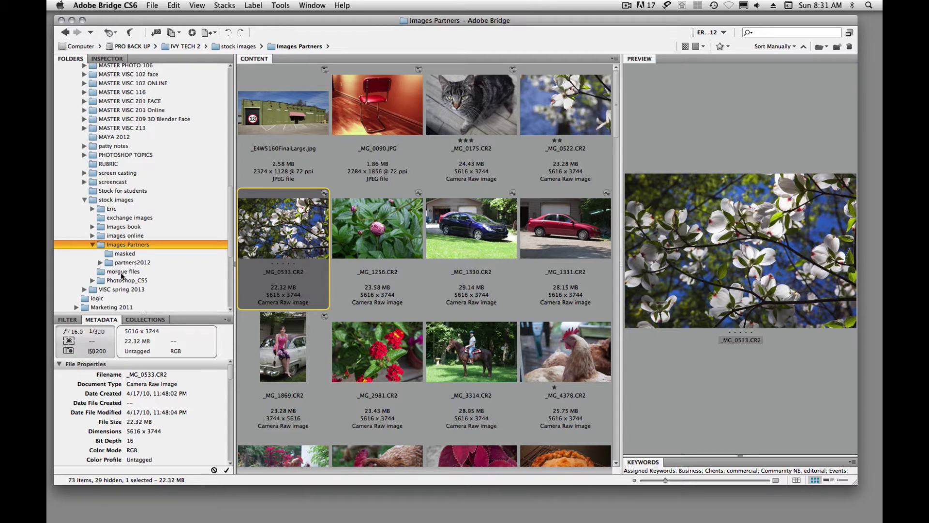
Step: Look through the Filter, Metadata and Collections panels, ending back on the photo's metadata
click(71, 320)
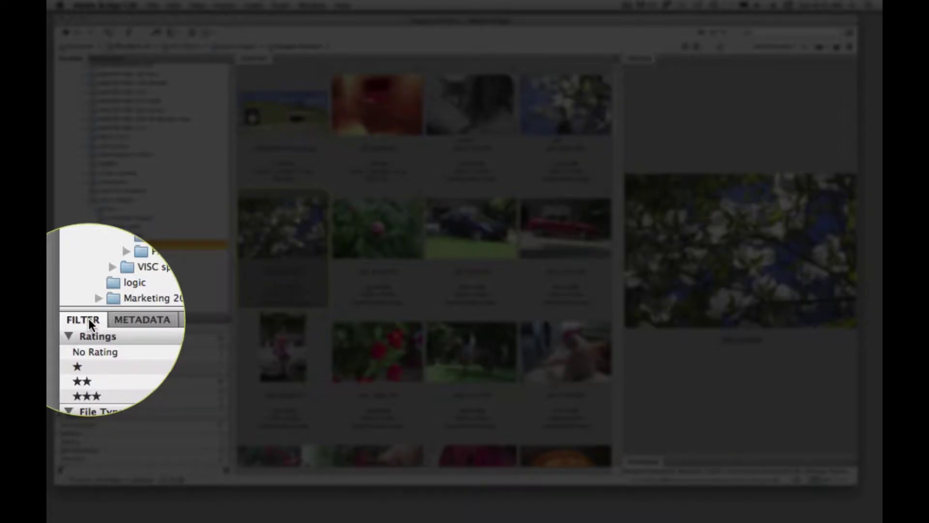
click(125, 320)
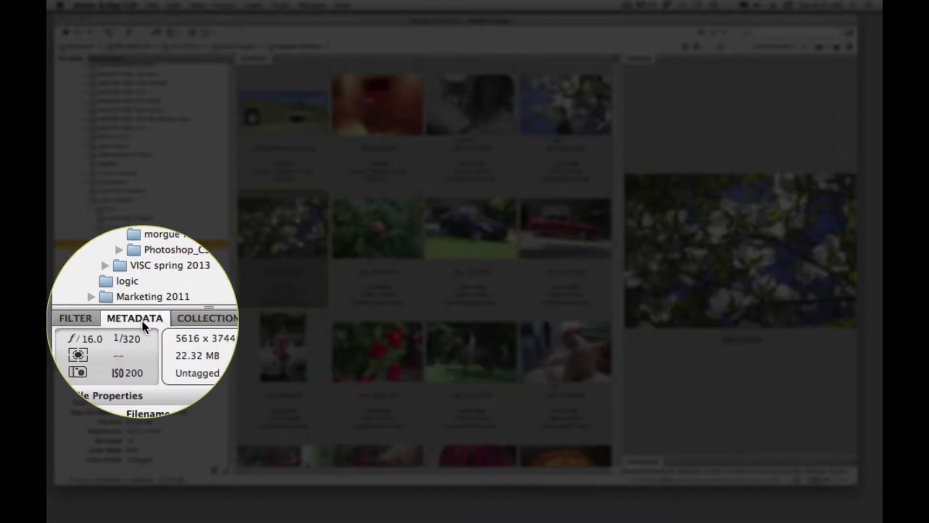
click(141, 320)
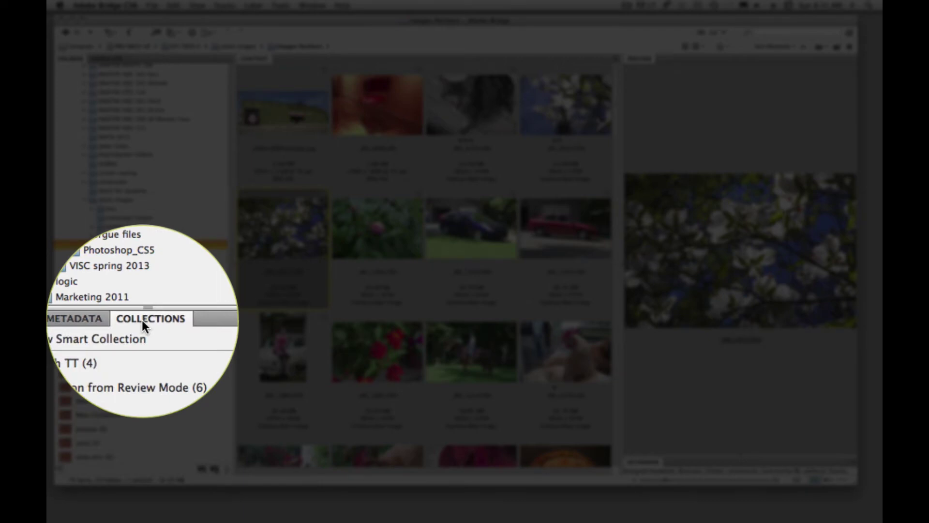
click(101, 320)
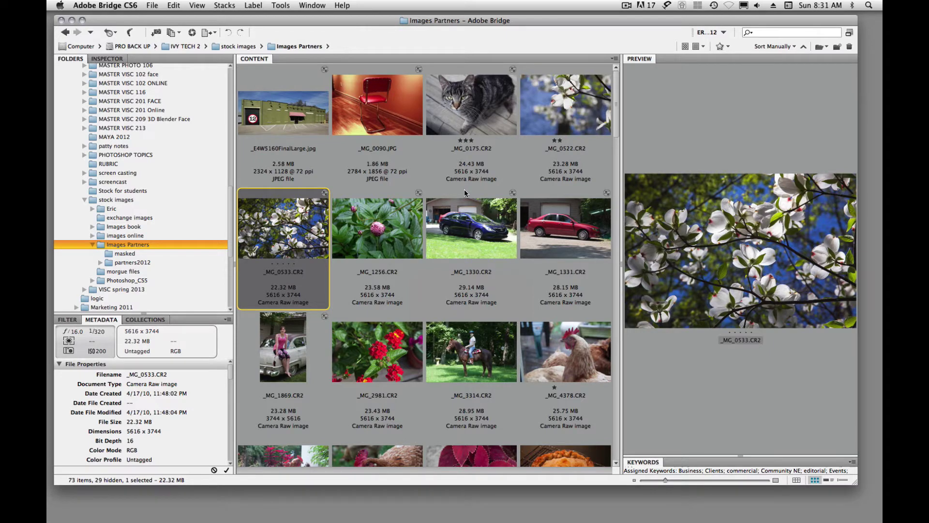
Step: Preview _MG_1256 and _MG_1330, ending on the red car photo _MG_1331
click(371, 232)
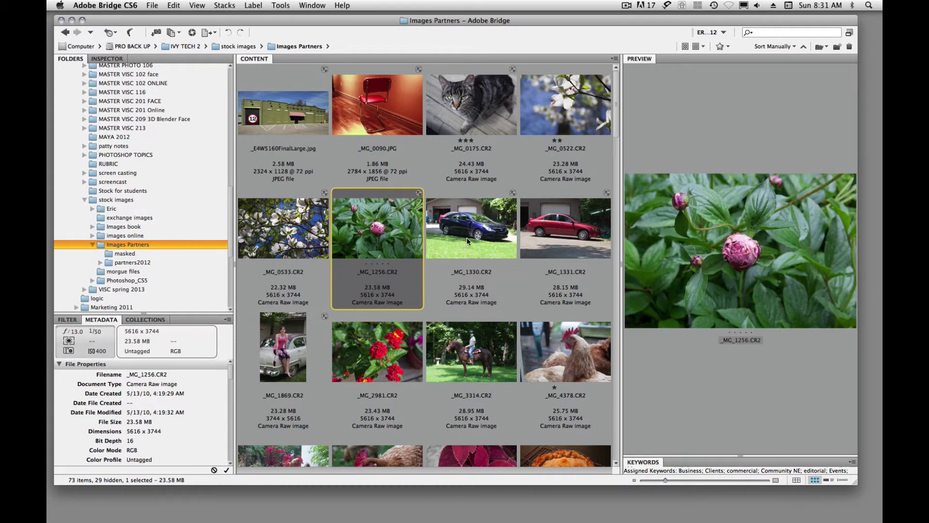
click(477, 237)
click(565, 223)
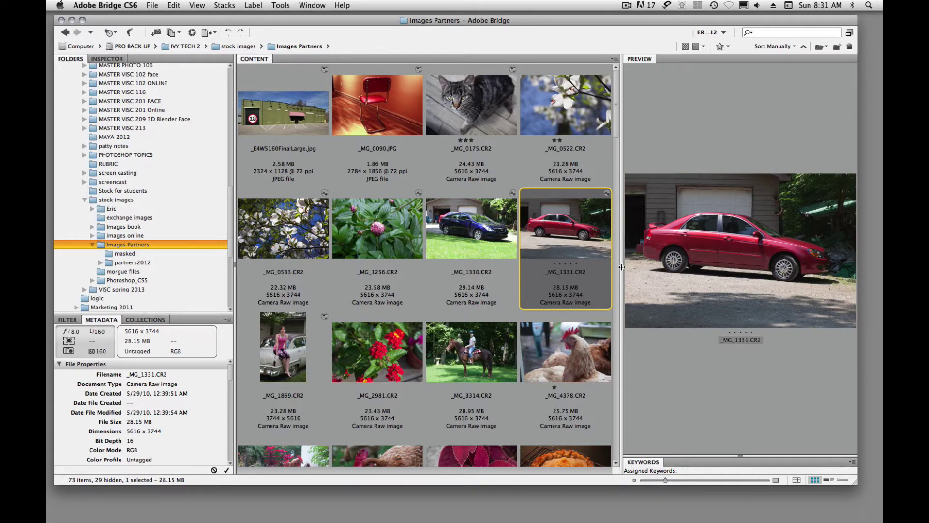
Step: Widen the Content panel so the thumbnail grid shows five columns
drag(621, 265, 640, 280)
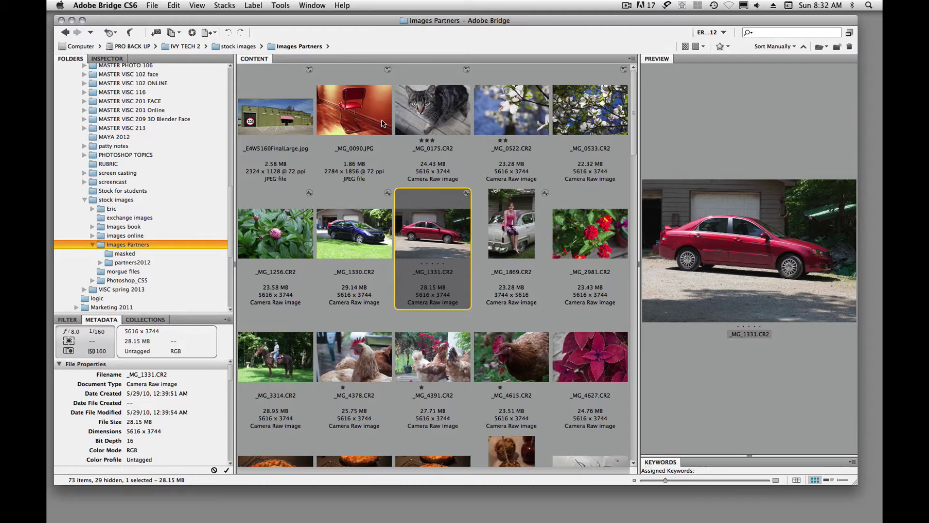
mouse_move(383, 123)
mouse_move(508, 141)
mouse_move(459, 167)
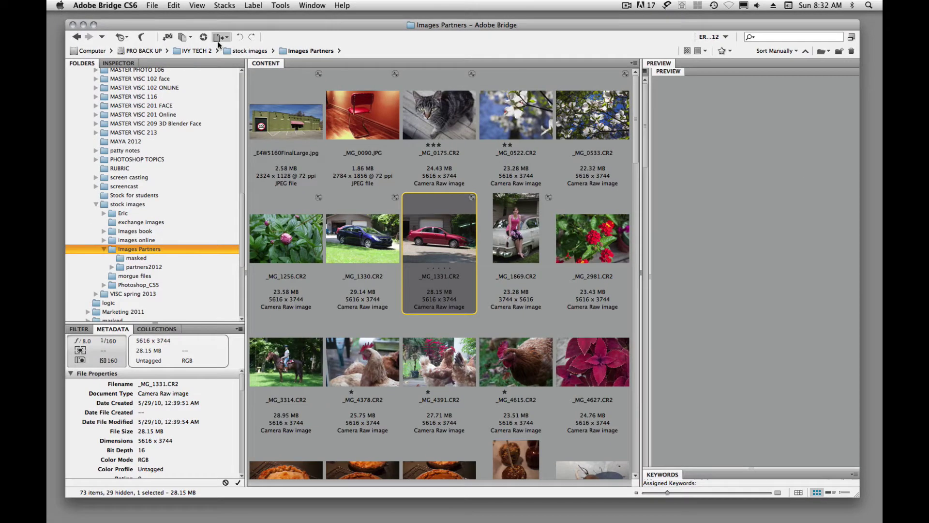
Step: Try the Output workspace, then switch to the eric 2012 workspace
click(217, 35)
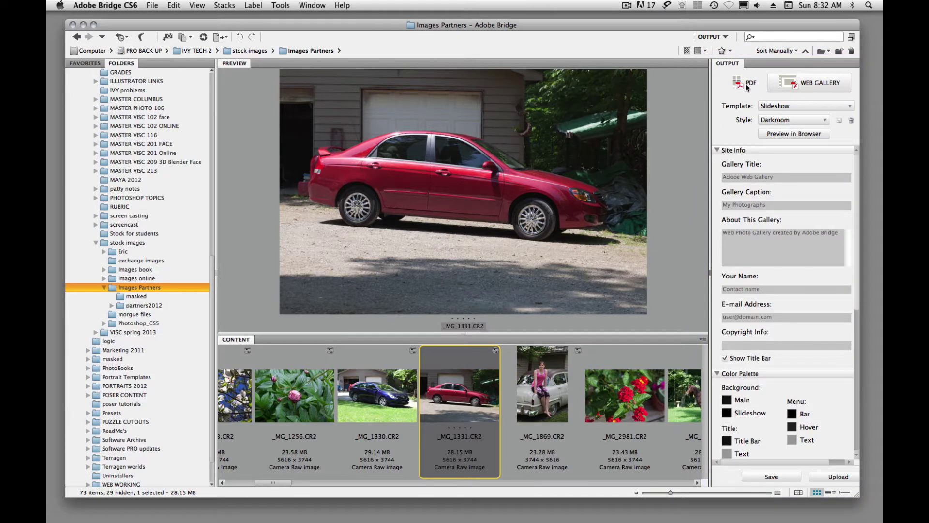
click(724, 38)
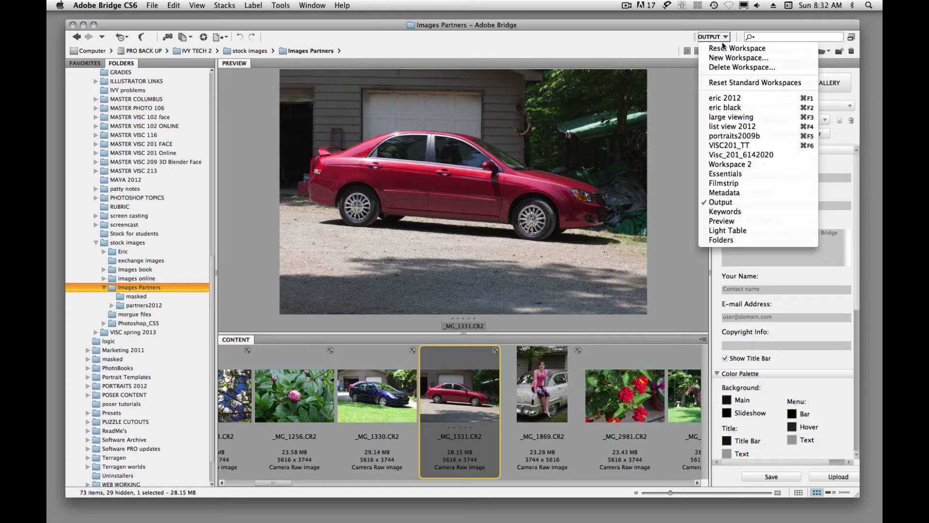
click(723, 97)
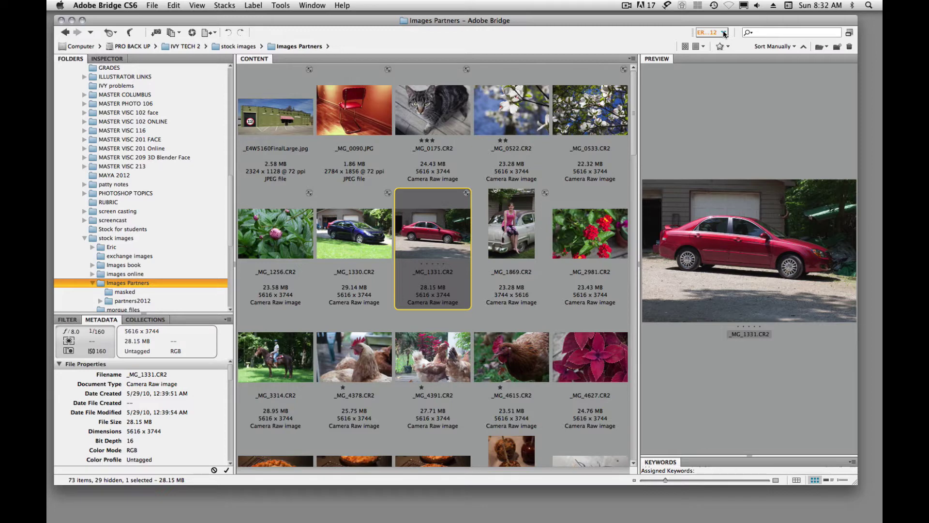
Step: Reveal more saved workspace names in the switcher and choose the Output workspace
drag(693, 32, 279, 40)
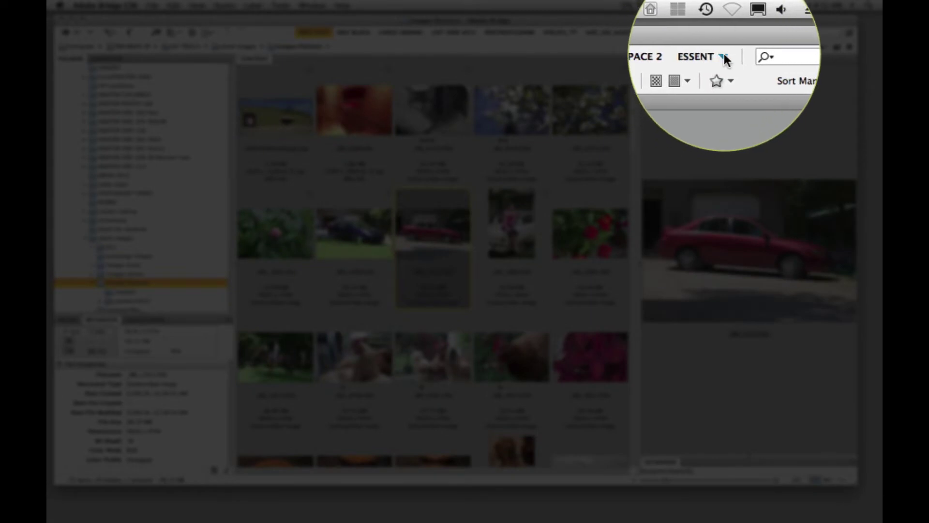
click(724, 58)
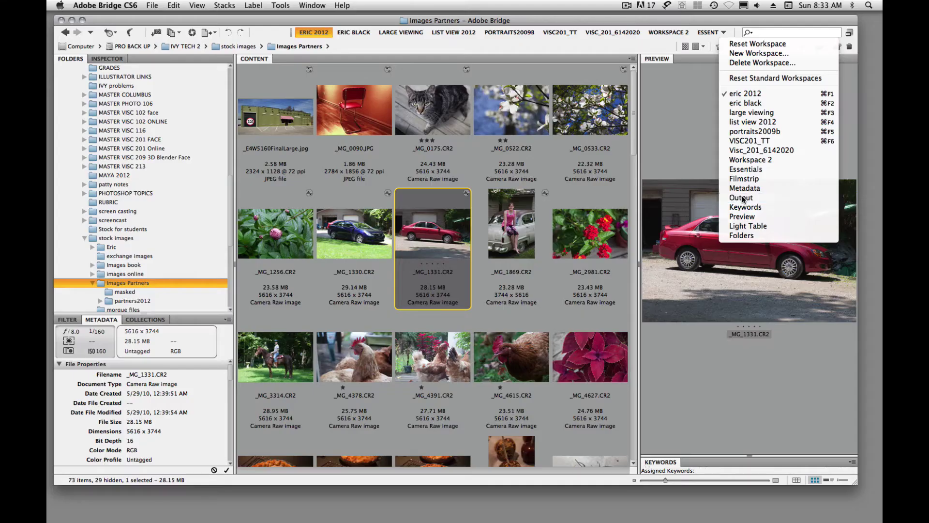
click(742, 195)
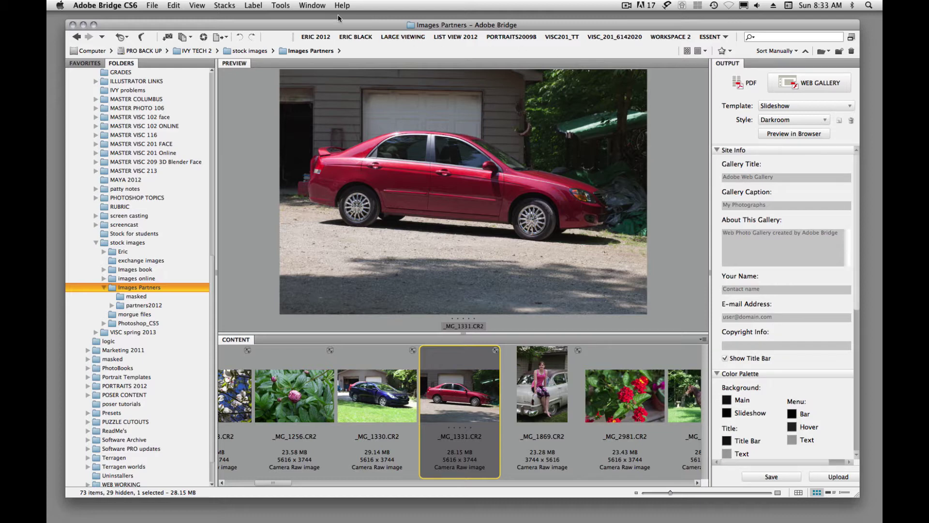
Step: Set the Output panel to PDF with the Custom template
click(809, 115)
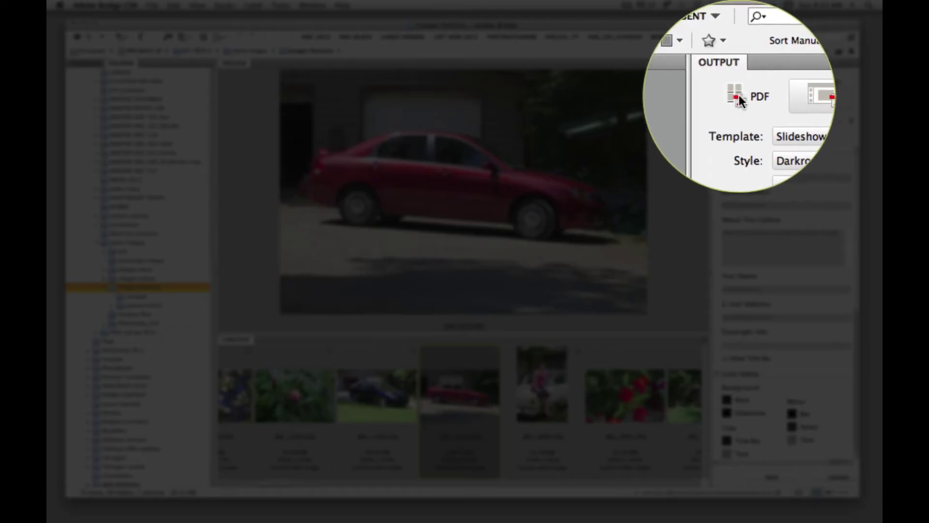
click(739, 95)
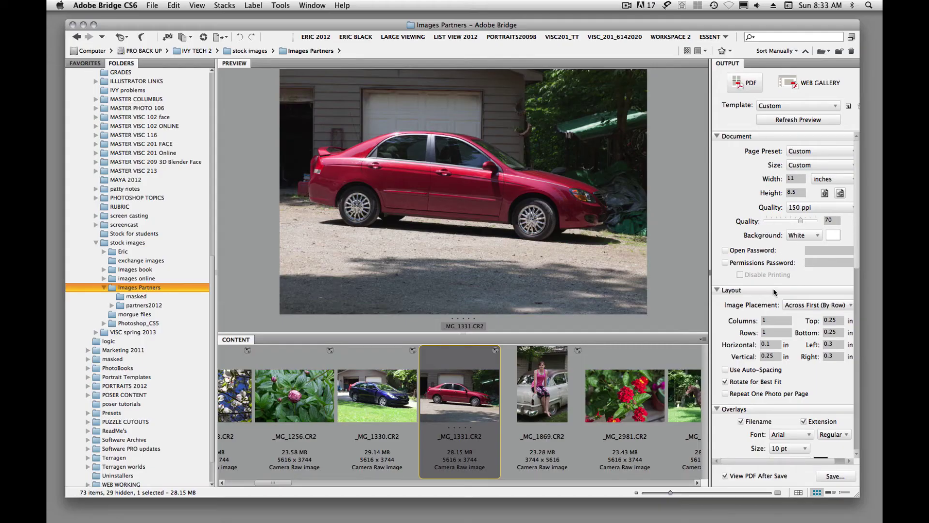
Step: Collapse the Layout, Overlays, Header, Footer, Playback and Document sections
click(718, 291)
click(718, 299)
click(717, 308)
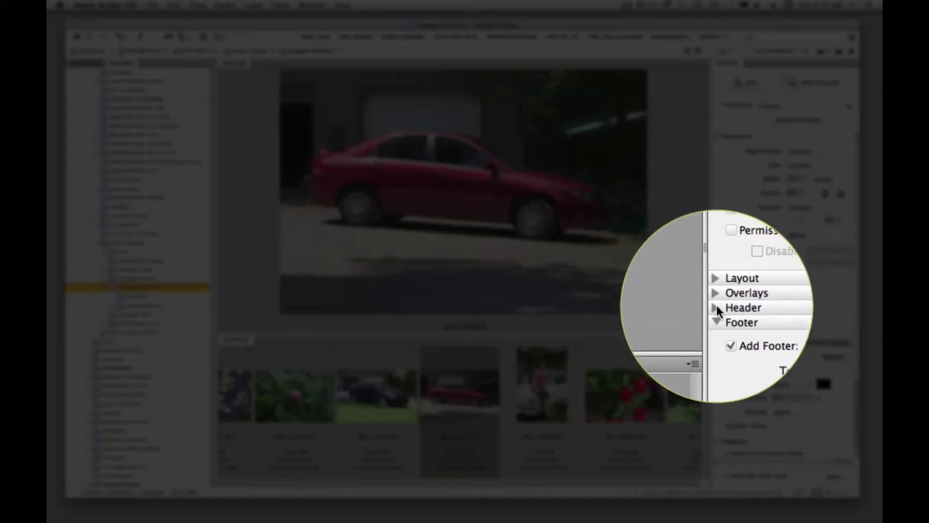
click(716, 314)
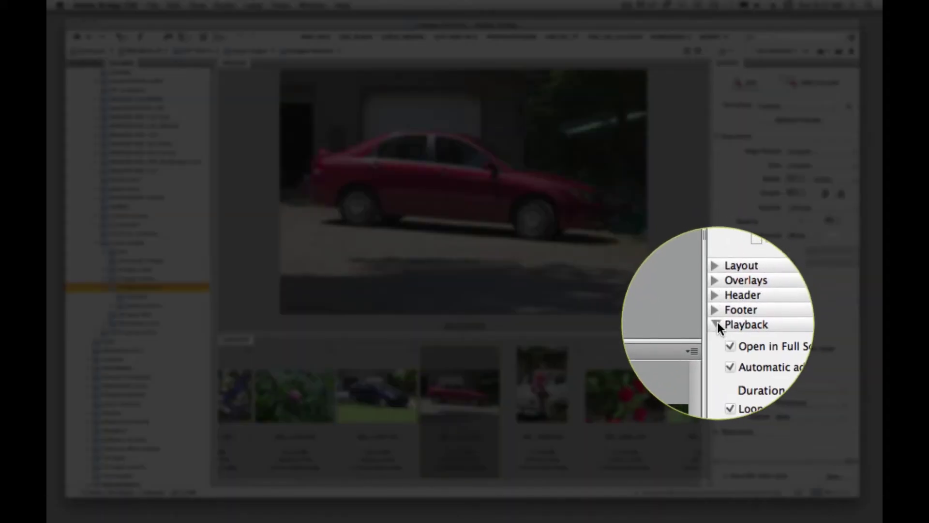
click(716, 324)
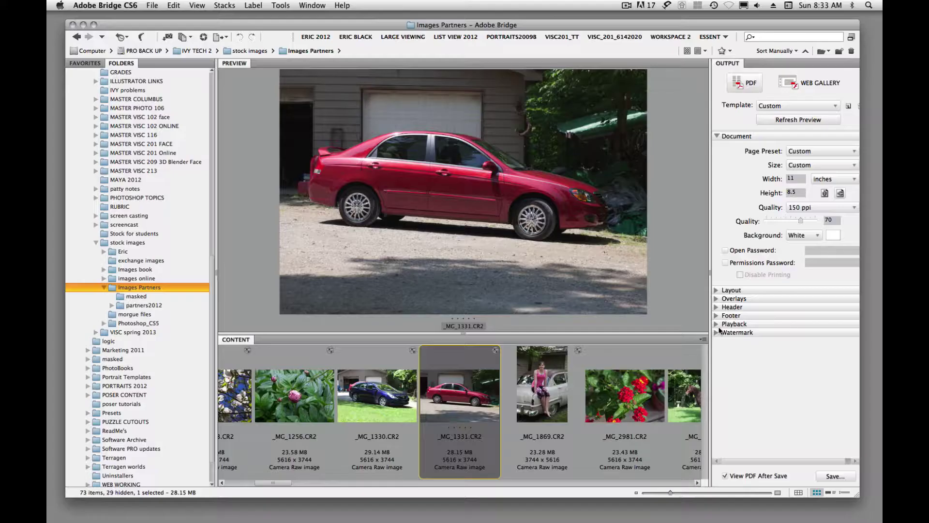
click(717, 136)
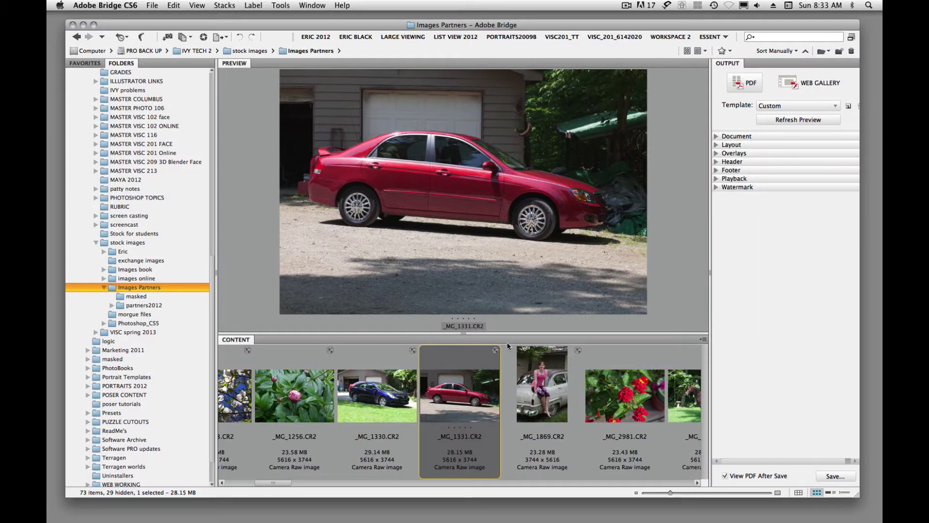
drag(274, 484, 247, 478)
Step: Select the green building photo, plus the cat and dogwood photos _MG_0533 and _MG_0522
click(249, 397)
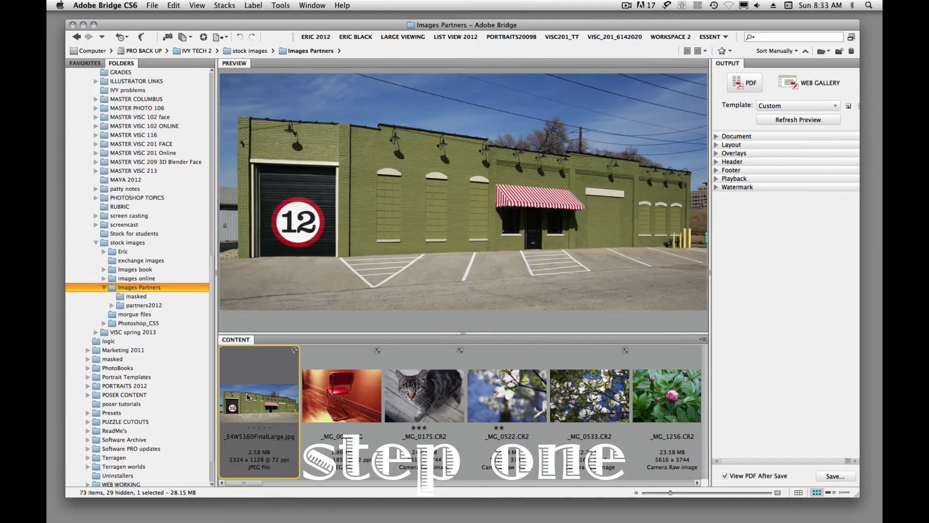
super+click(415, 401)
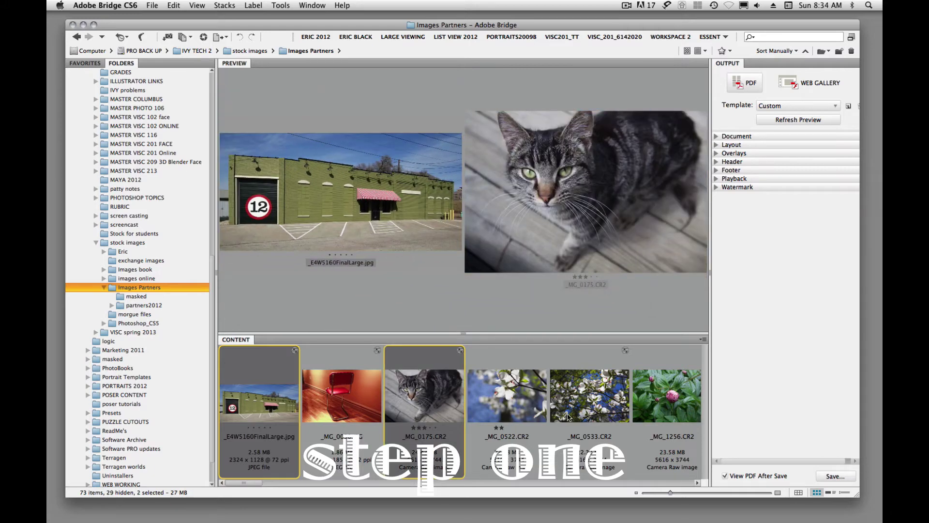
super+click(568, 417)
super+click(520, 414)
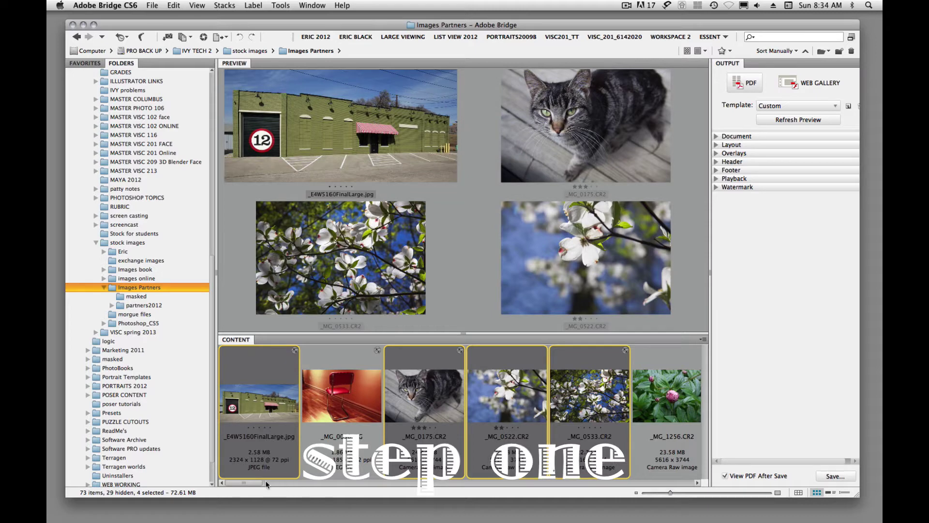
drag(259, 480, 290, 480)
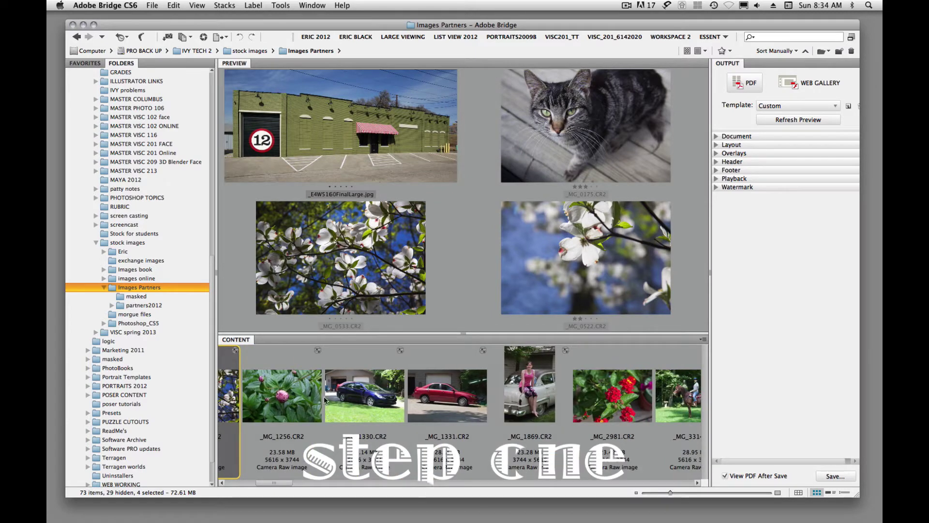
Step: Add _MG_1330, _MG_1869, _MG_2981 and hen photos _MG_4615 and _MG_4391 to the selection
super+click(354, 395)
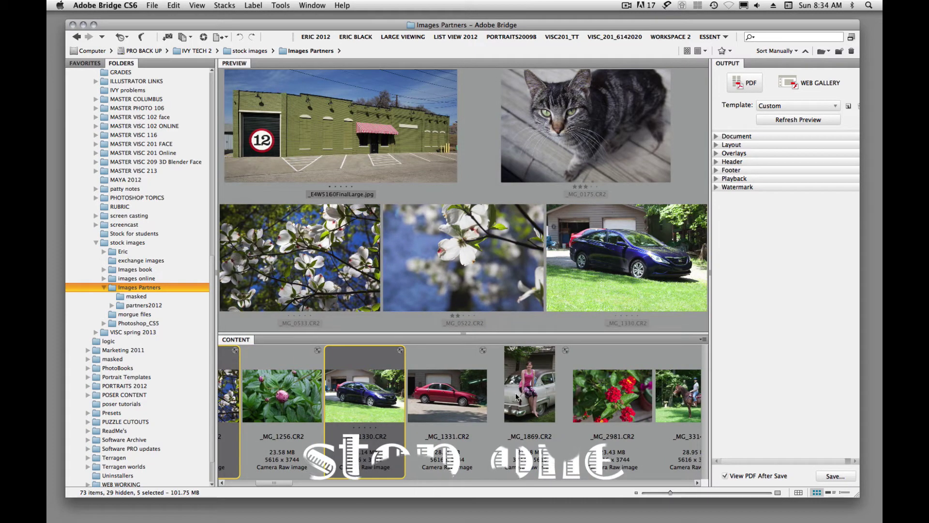
super+click(529, 393)
super+click(612, 394)
drag(289, 480, 330, 483)
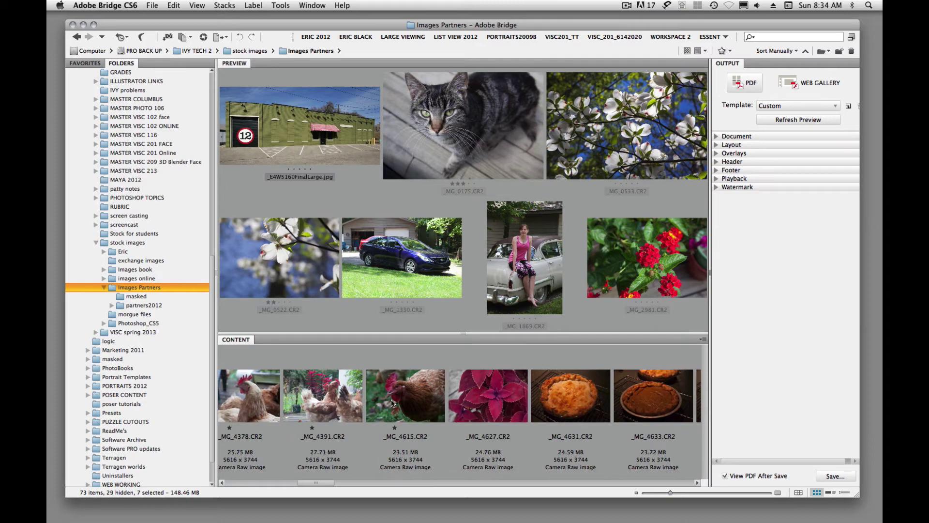
super+click(393, 401)
super+click(361, 400)
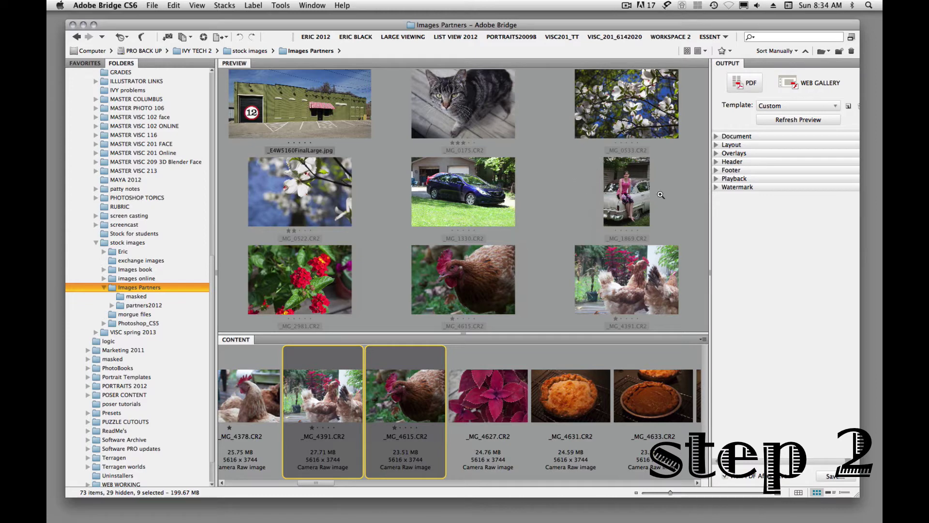
Step: Refresh the PDF preview and scroll the Content strip back to the start
click(796, 121)
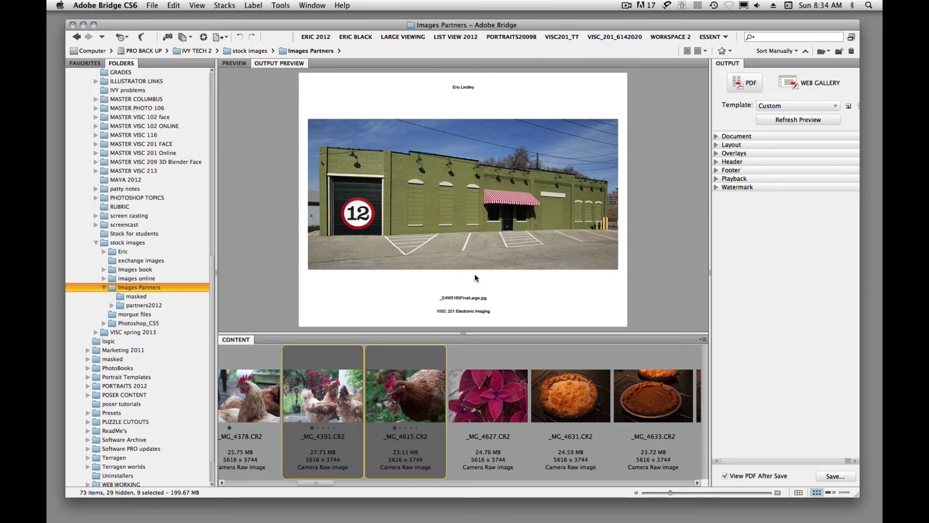
drag(316, 487, 233, 488)
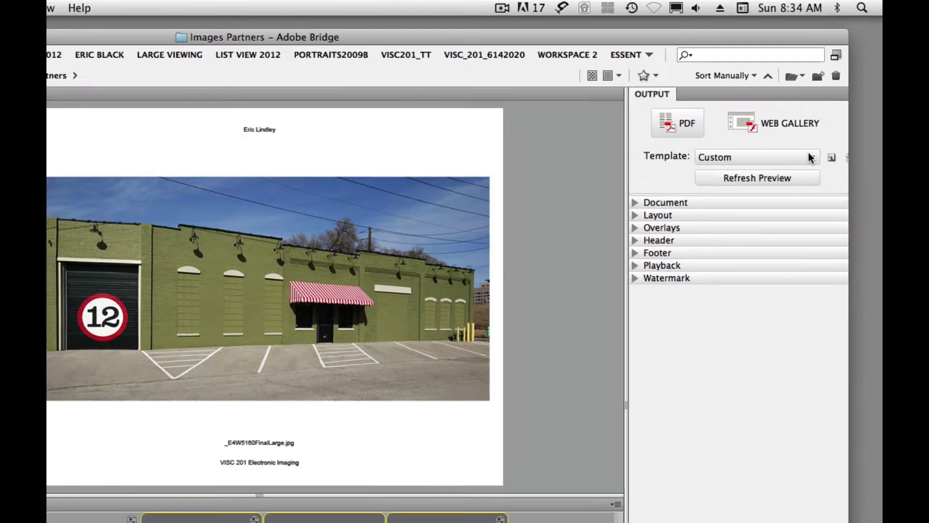
Step: Keep the Custom template and expand the PDF Document settings
click(829, 106)
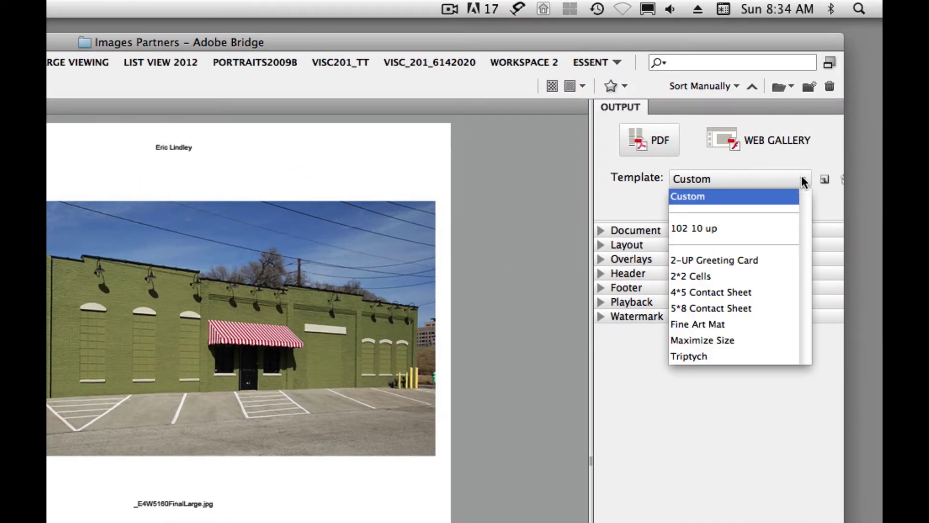
click(800, 176)
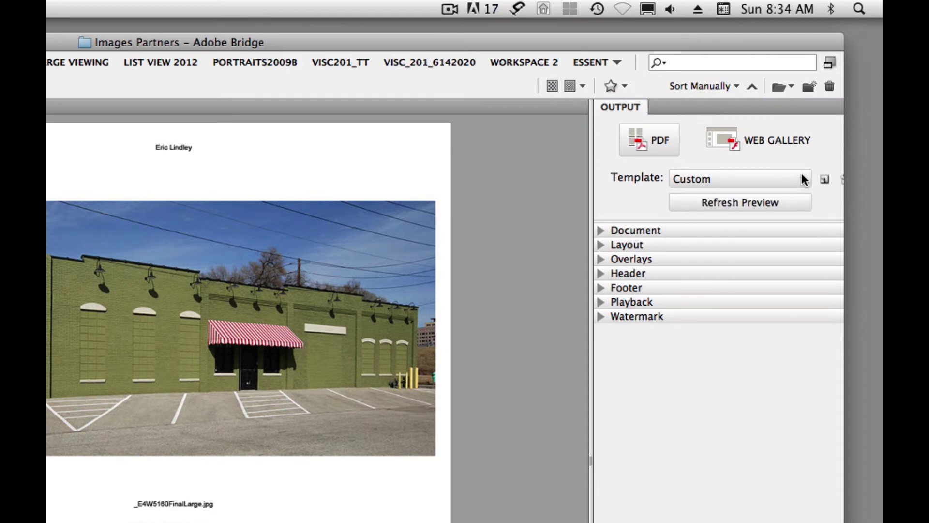
click(600, 231)
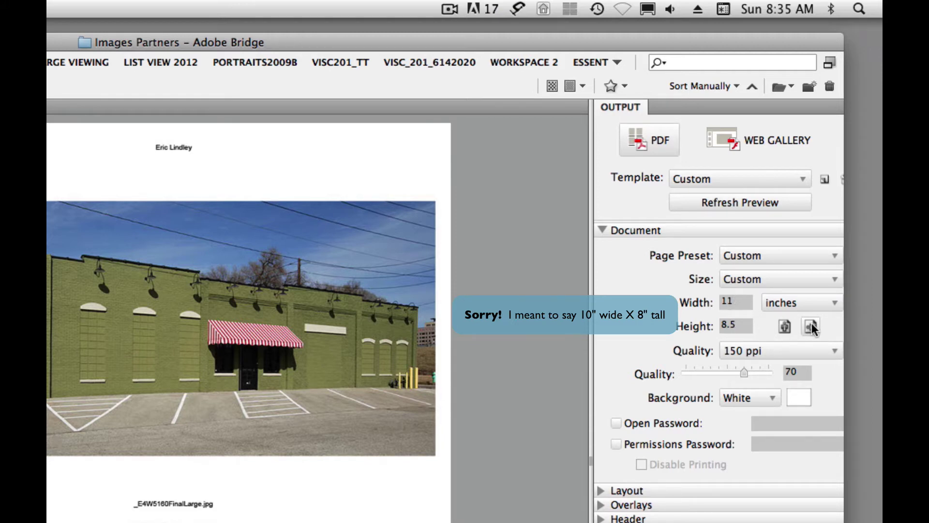
Step: Make the page landscape, 10 × 8 inches, at 72 ppi with image quality 100
click(786, 328)
click(805, 328)
click(749, 302)
text(10)
key(Tab)
text(8)
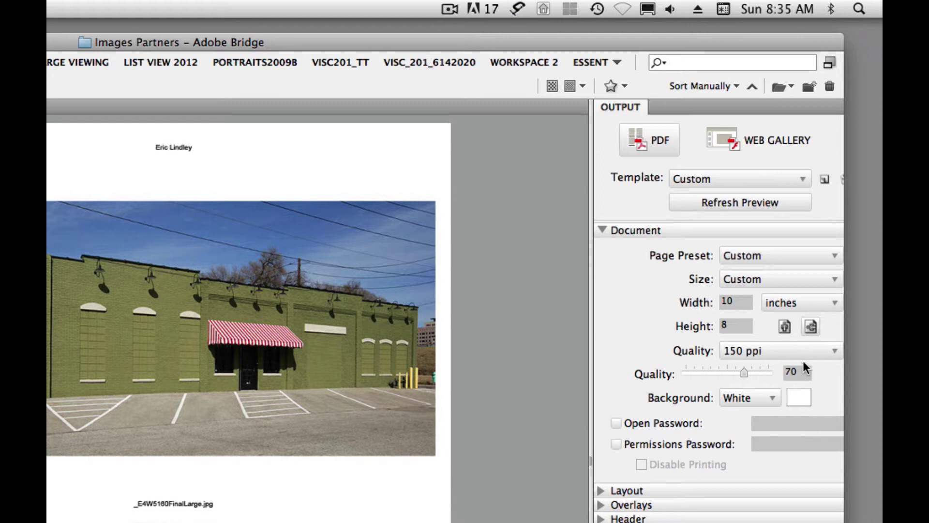
click(834, 350)
click(740, 417)
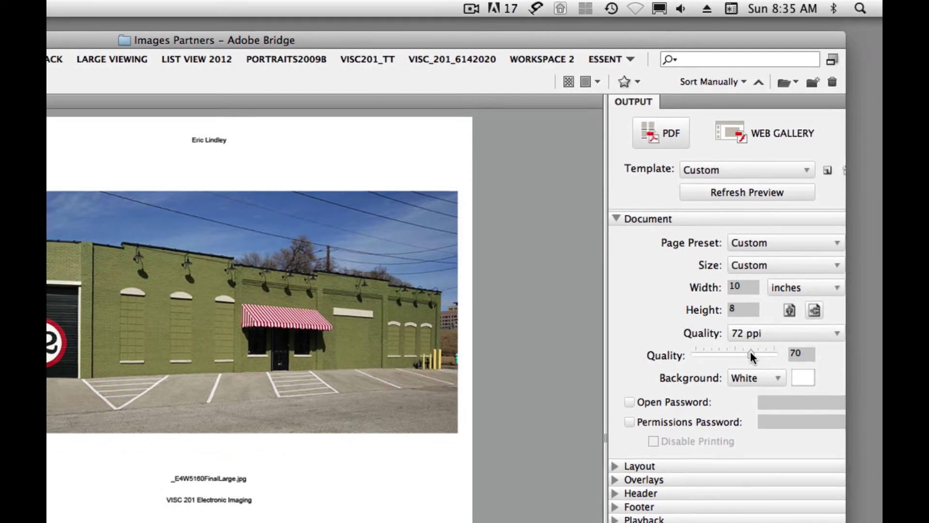
drag(749, 360, 774, 360)
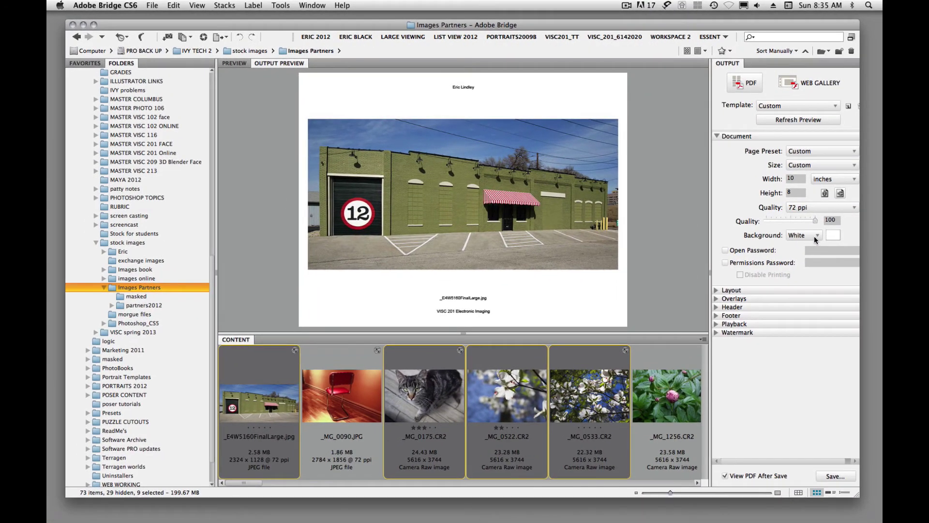
Step: Give the page a deep orange background and refresh the preview
click(830, 235)
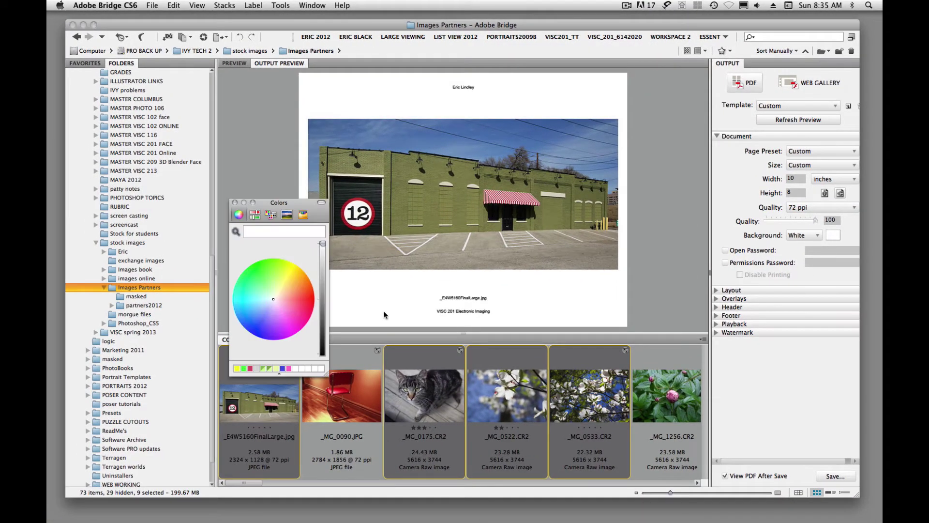
click(303, 290)
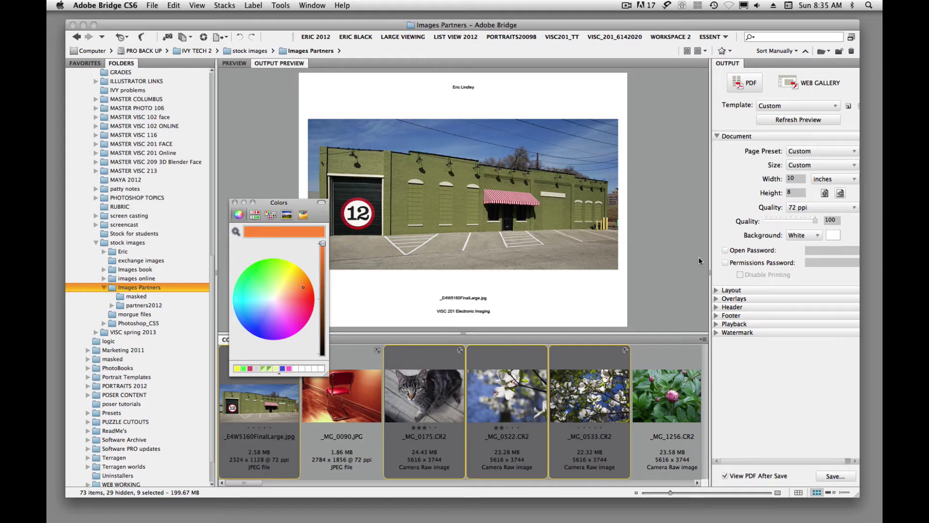
click(306, 285)
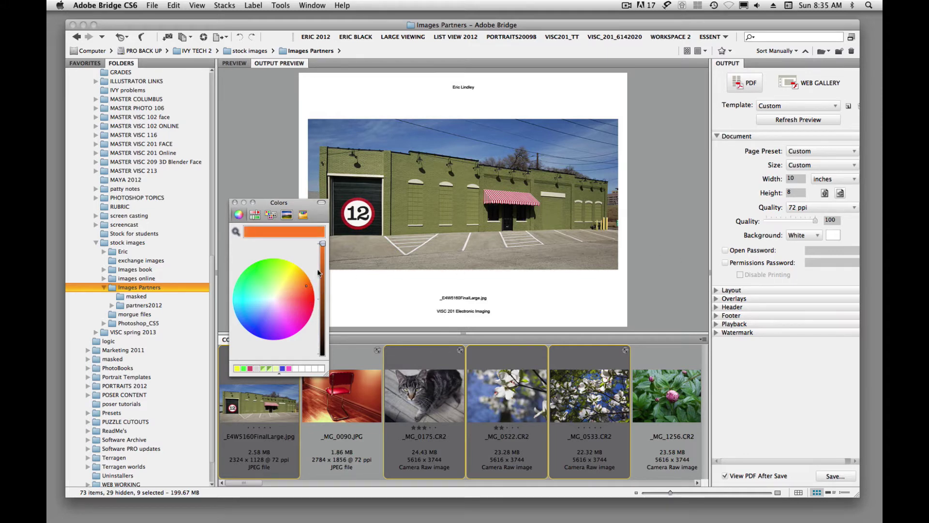
click(322, 260)
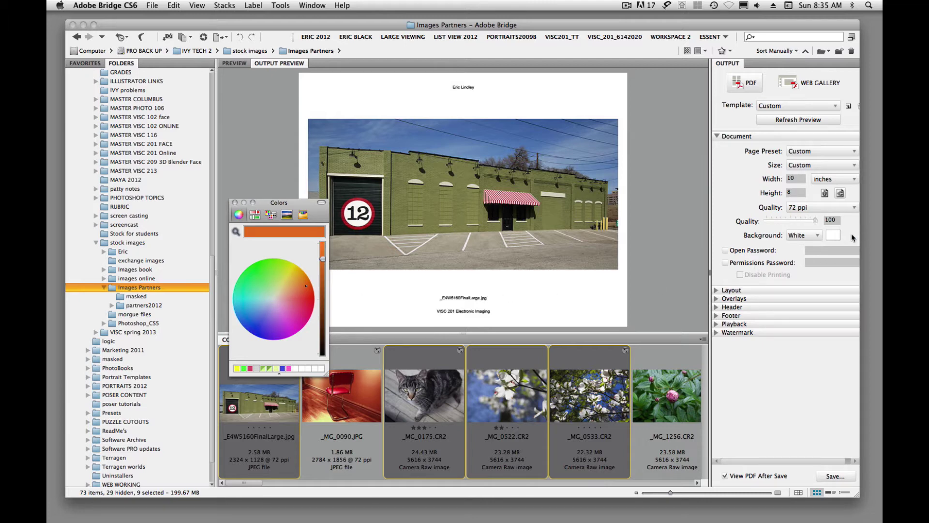
click(234, 202)
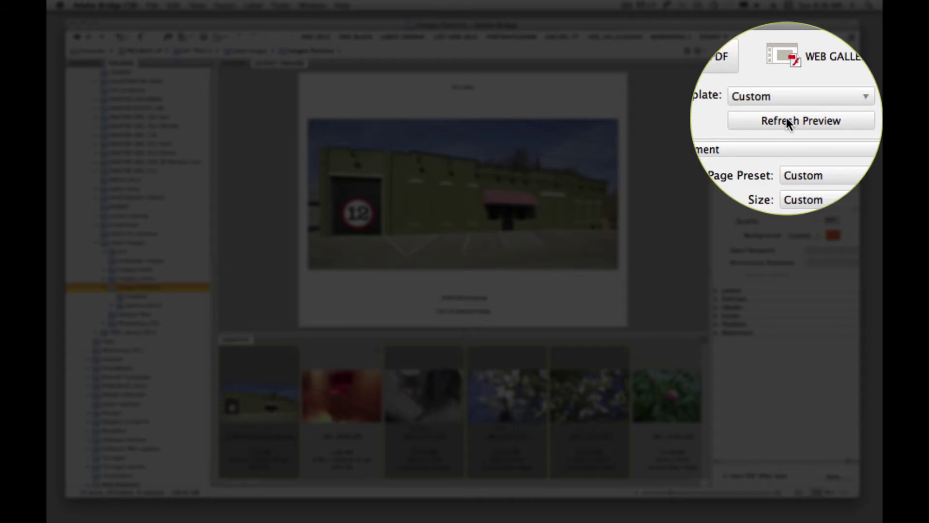
click(786, 121)
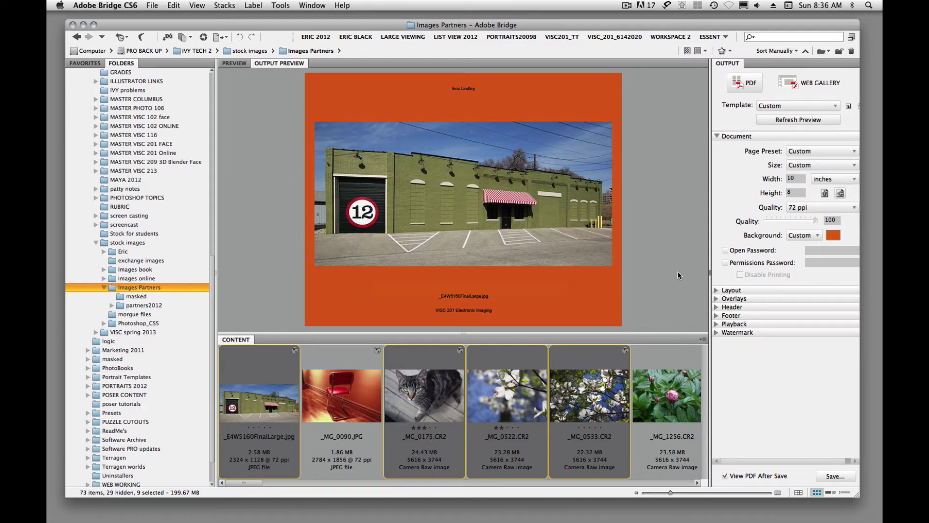
Step: Reset the background to White, refresh the preview, and collapse Document settings
click(817, 236)
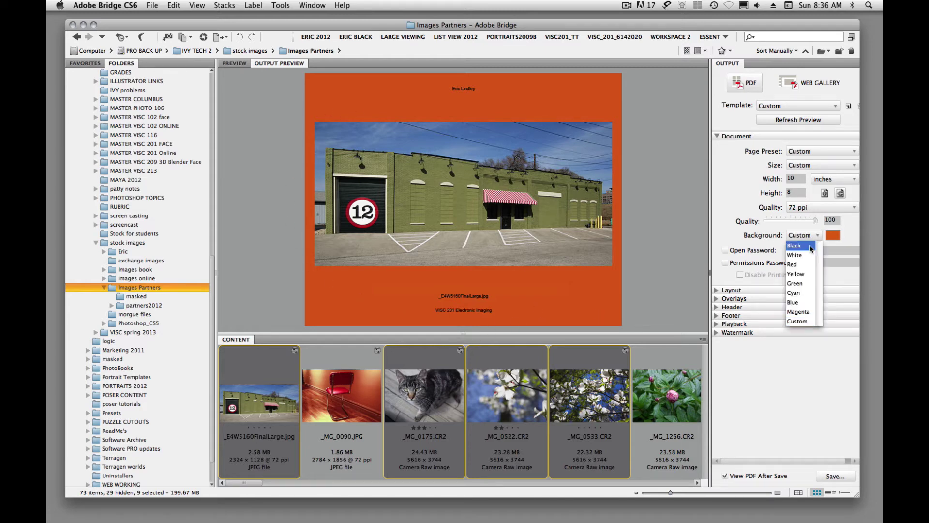
click(794, 254)
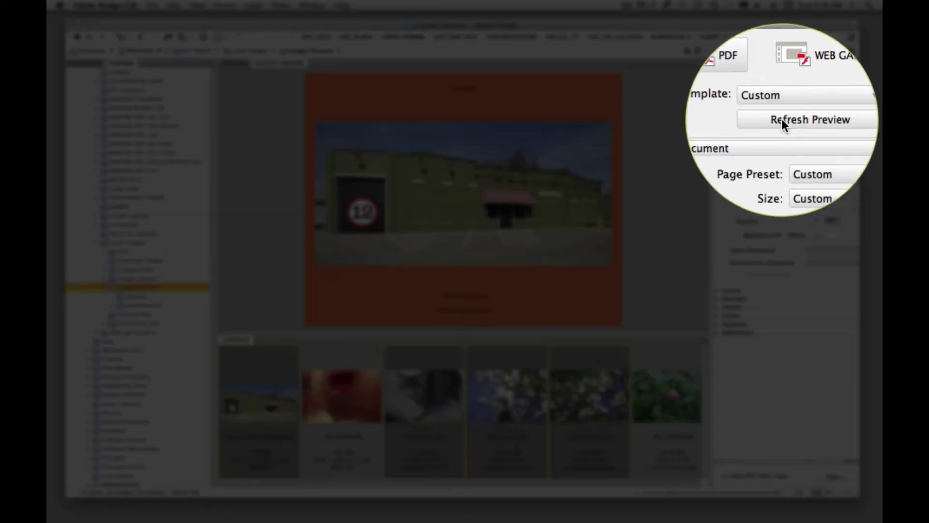
click(782, 119)
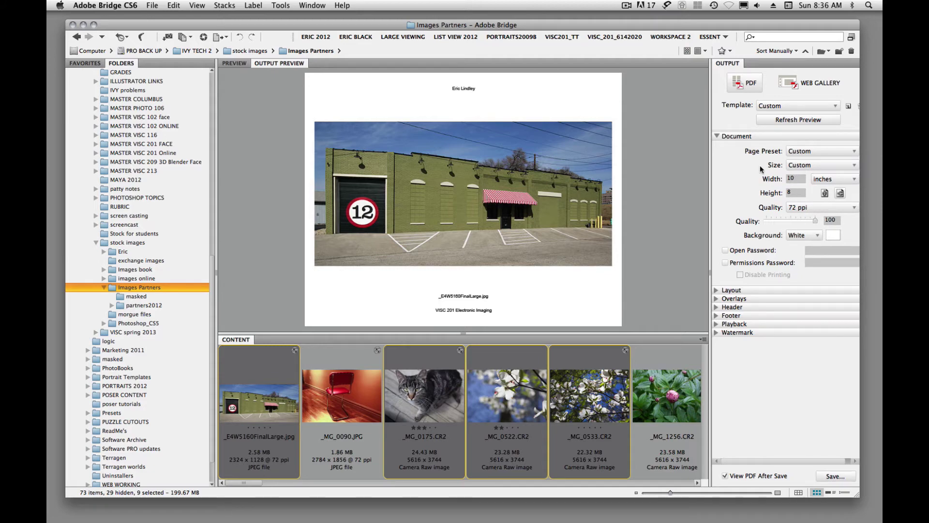
click(717, 137)
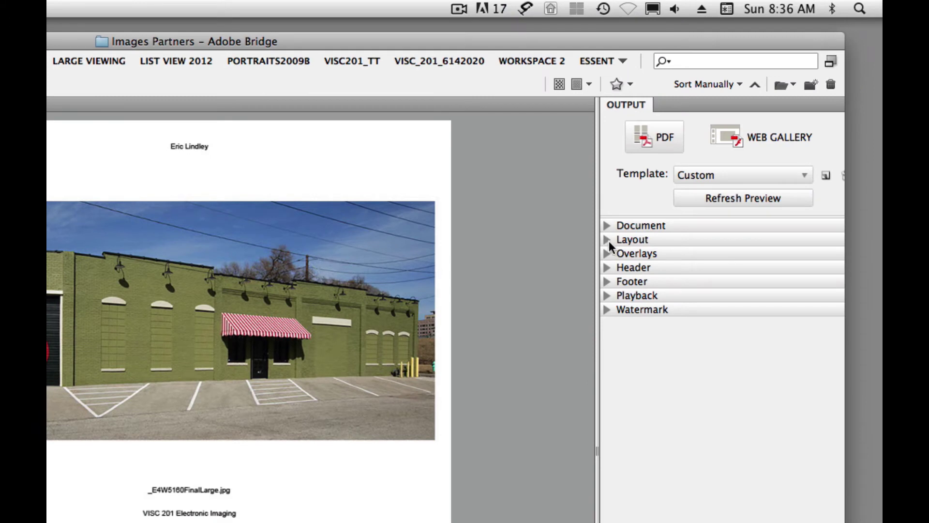
Step: Expand Layout and set the left and right margins to 0.25 in
click(607, 239)
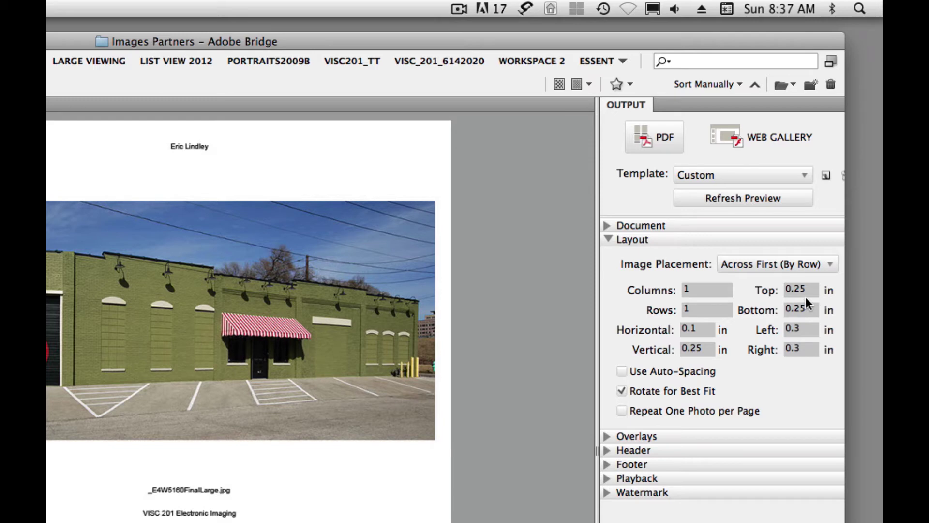
click(803, 329)
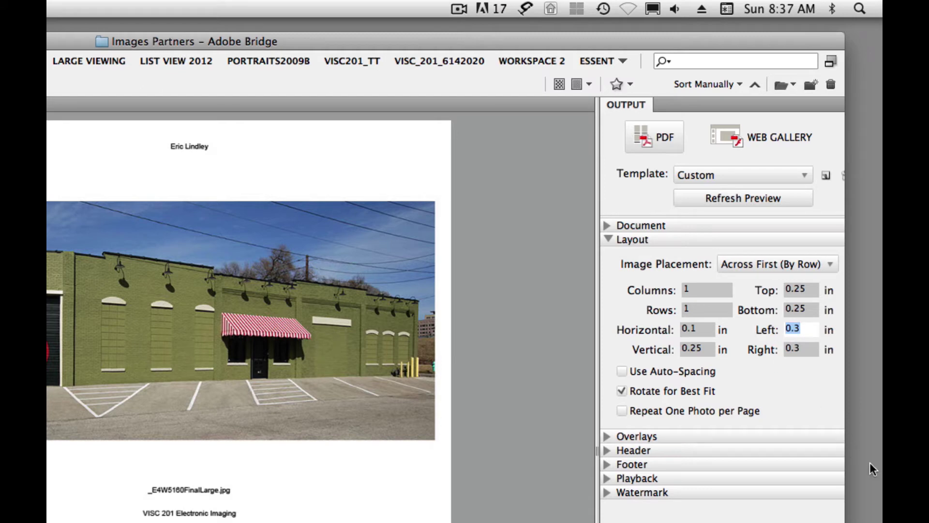
text(0.25)
key(Tab)
key(BackSpace)
text(0.25)
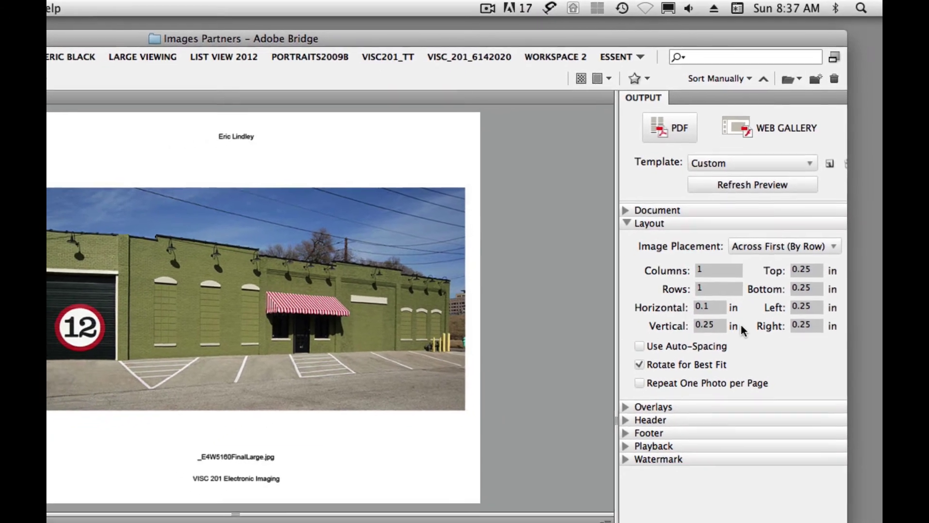
Step: Set horizontal image spacing to 0.25 in and refresh the preview
double_click(716, 297)
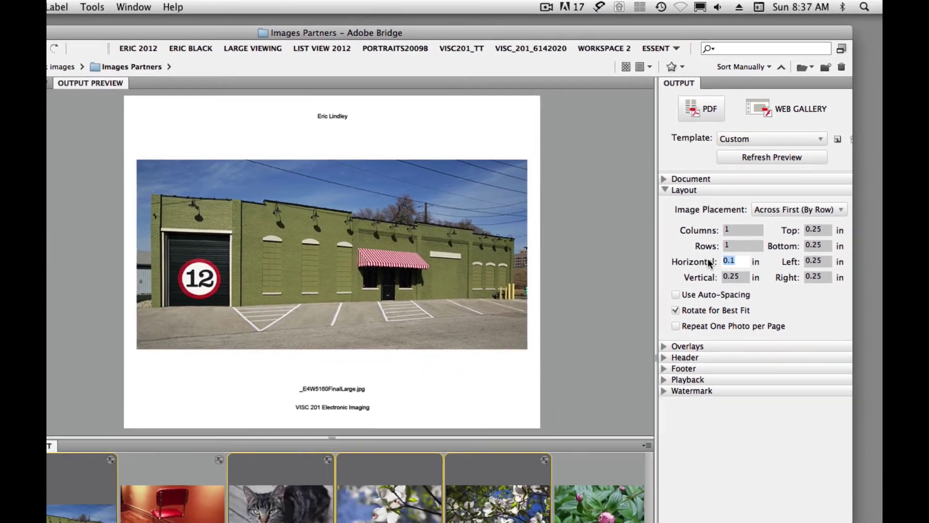
key(BackSpace)
text(0.25)
key(Tab)
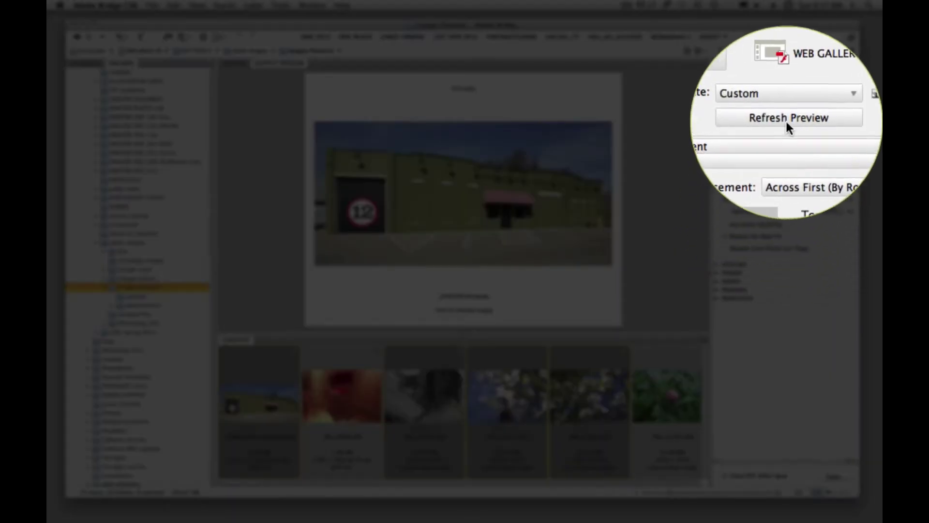
click(787, 119)
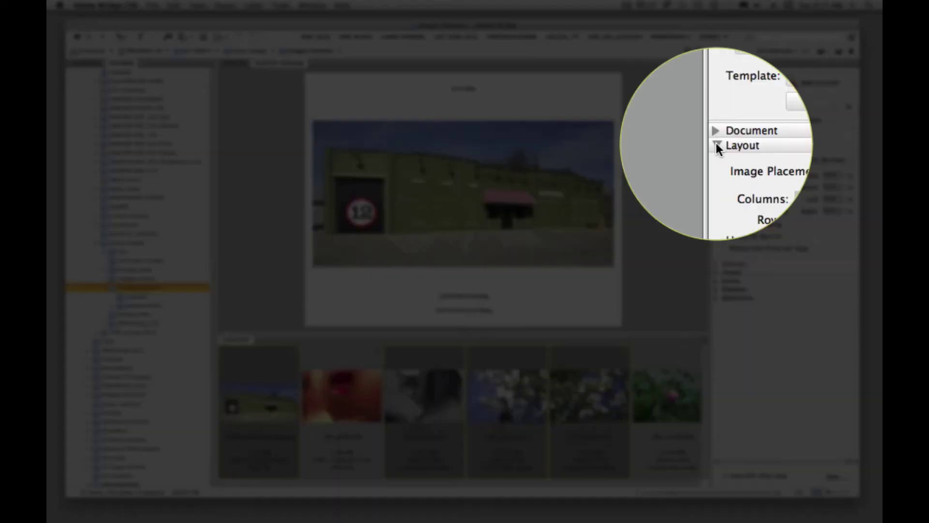
Step: In Overlays, preview the PDF pages with the filename caption turned off, then back on
click(716, 145)
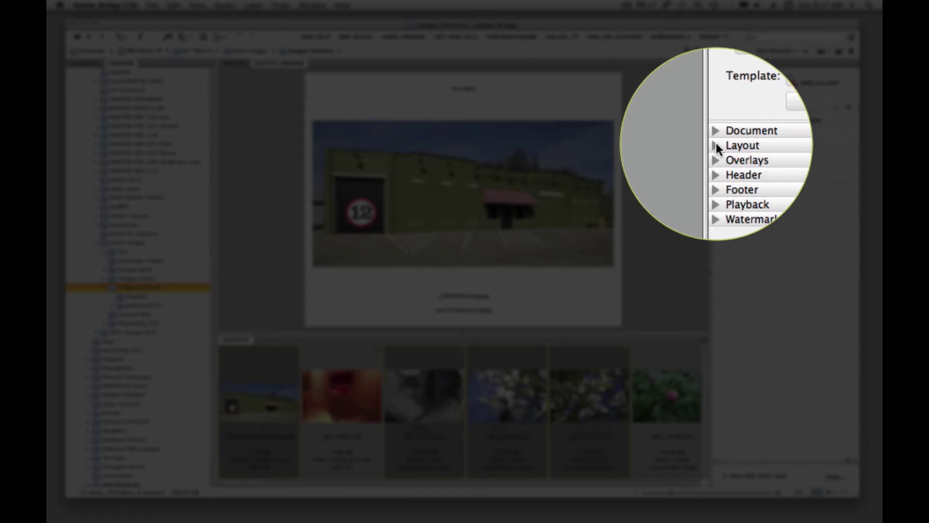
click(716, 153)
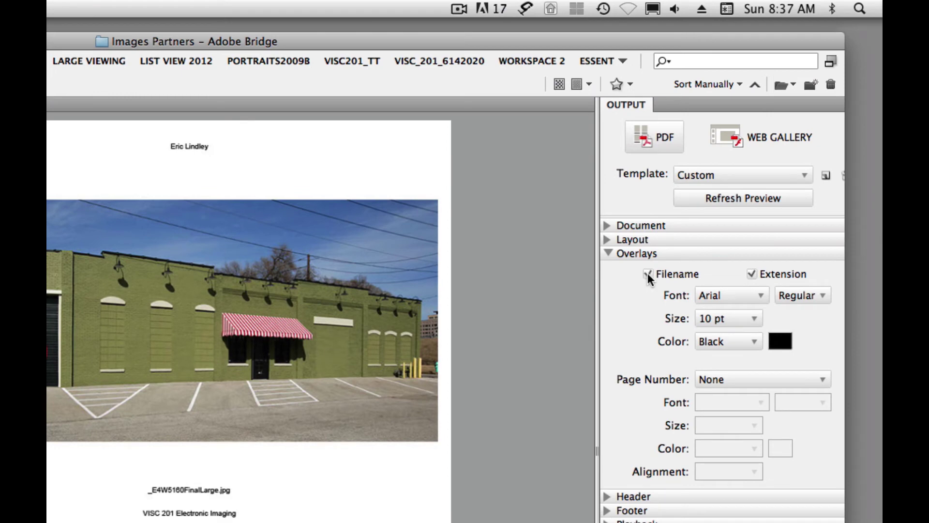
click(648, 274)
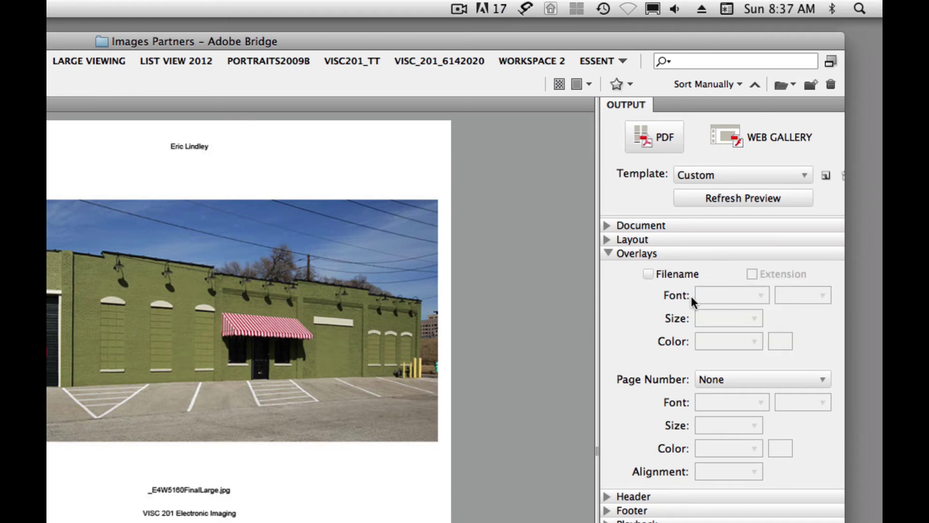
click(710, 196)
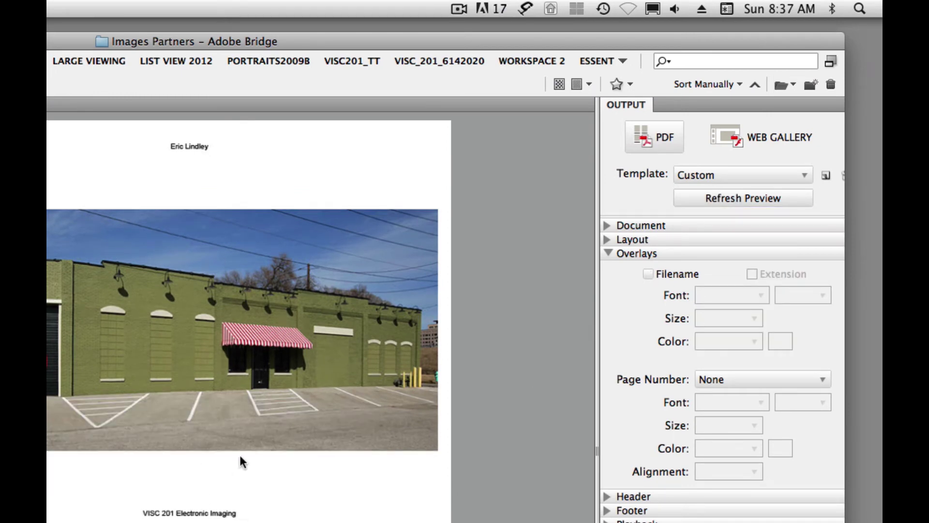
click(647, 273)
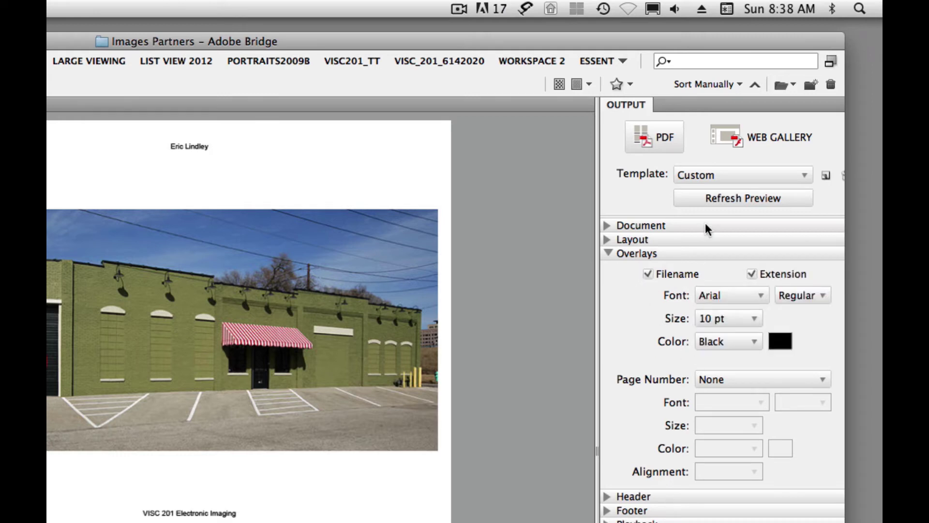
click(719, 199)
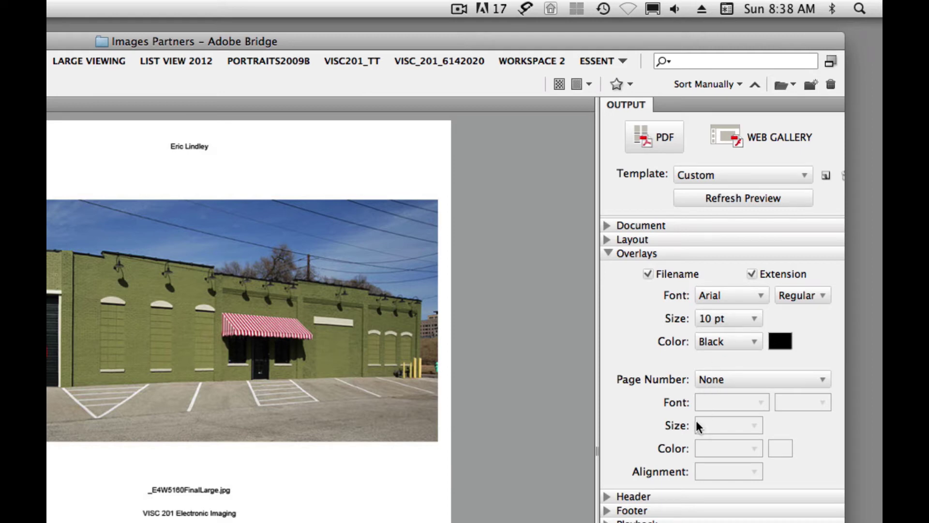
Step: Place the page number right-aligned in the footer, remove the filename caption, and refresh the preview
click(823, 381)
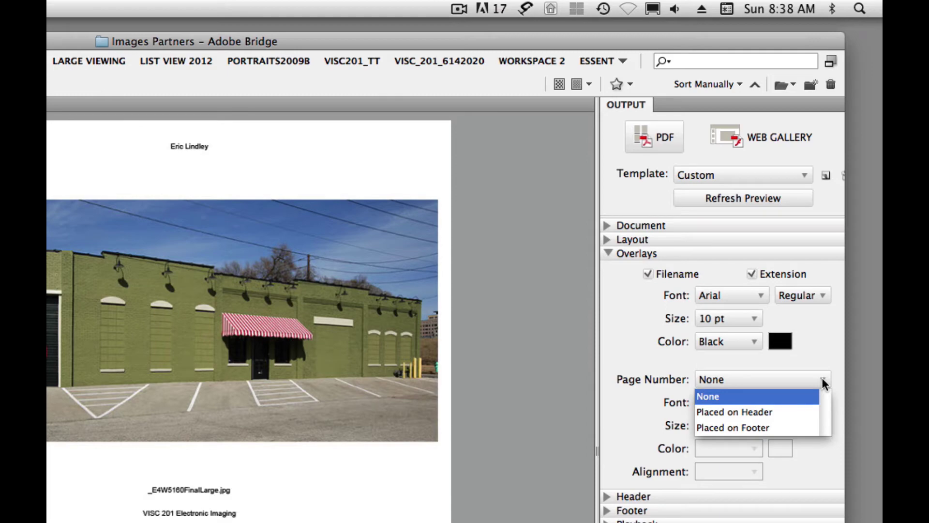
click(729, 427)
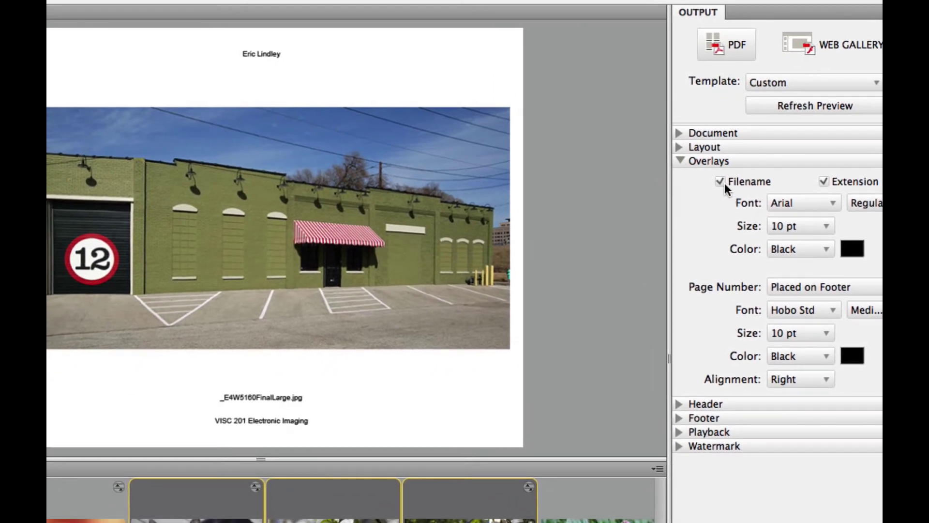
click(720, 181)
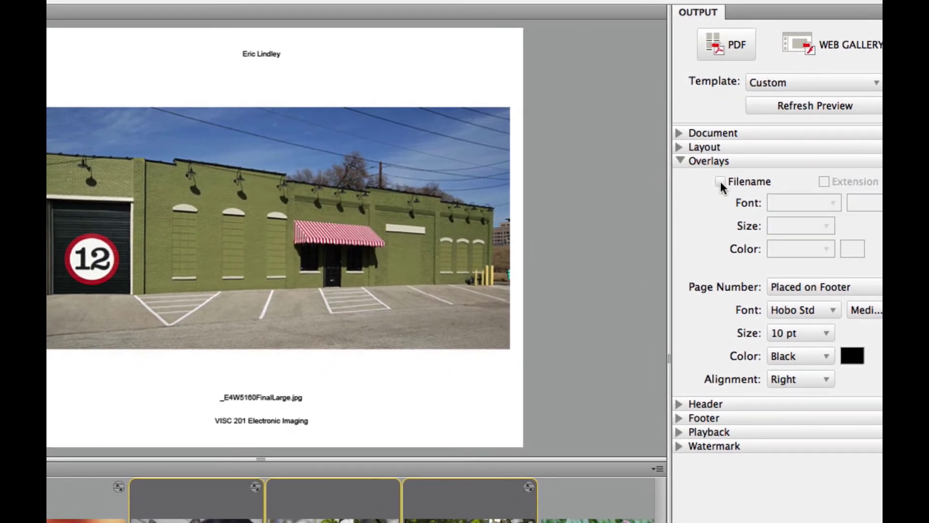
click(799, 108)
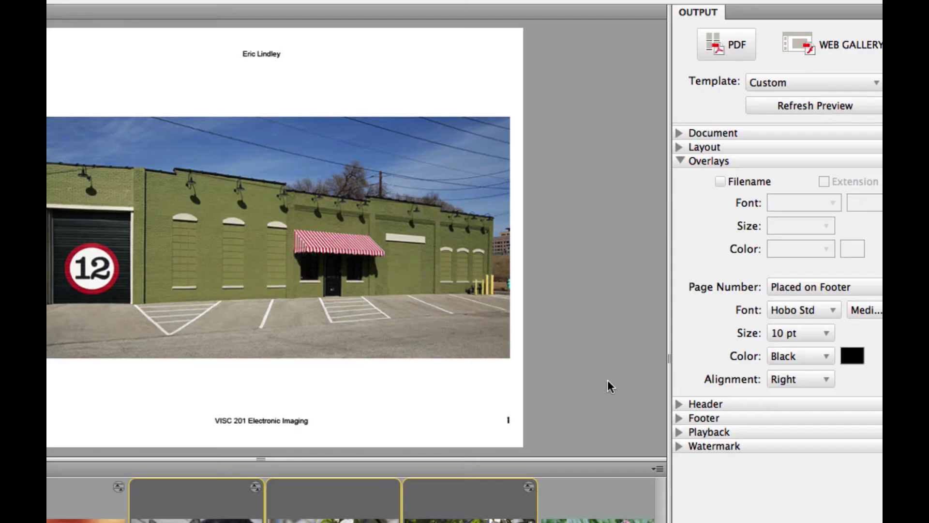
click(680, 159)
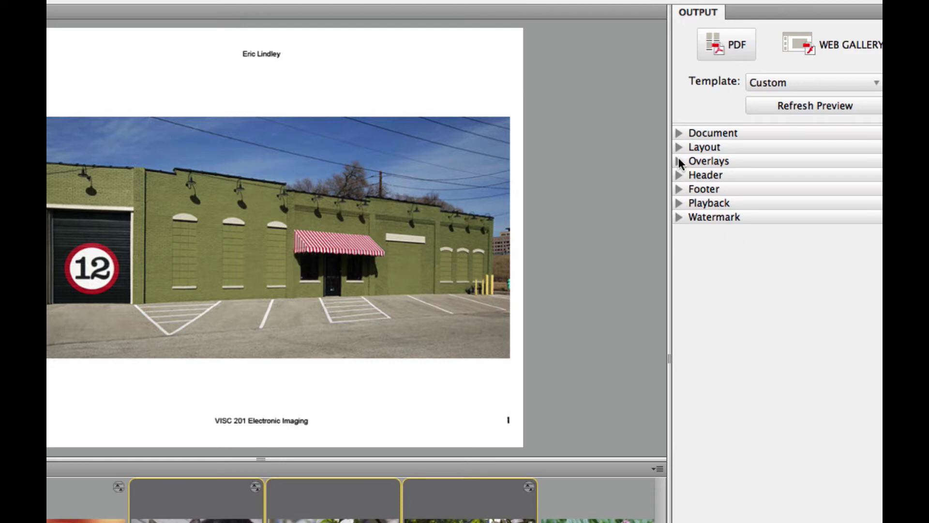
click(678, 174)
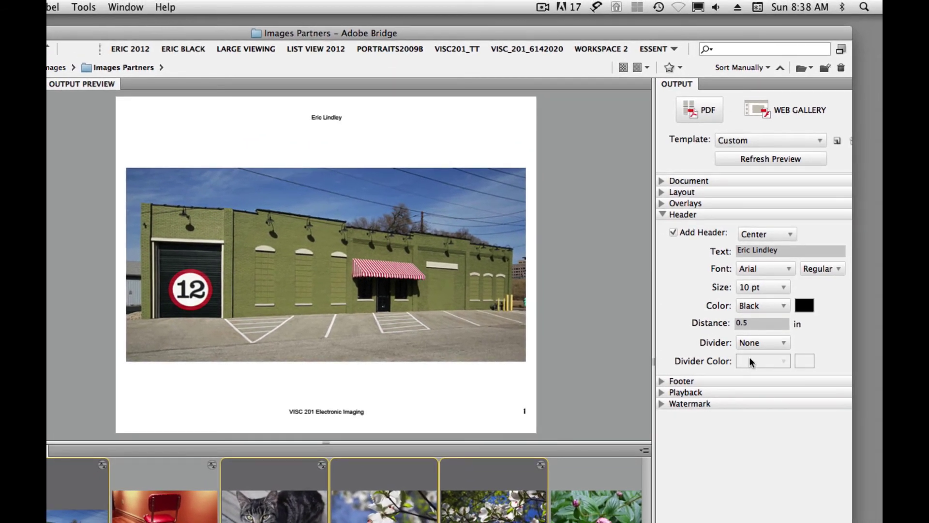
click(782, 344)
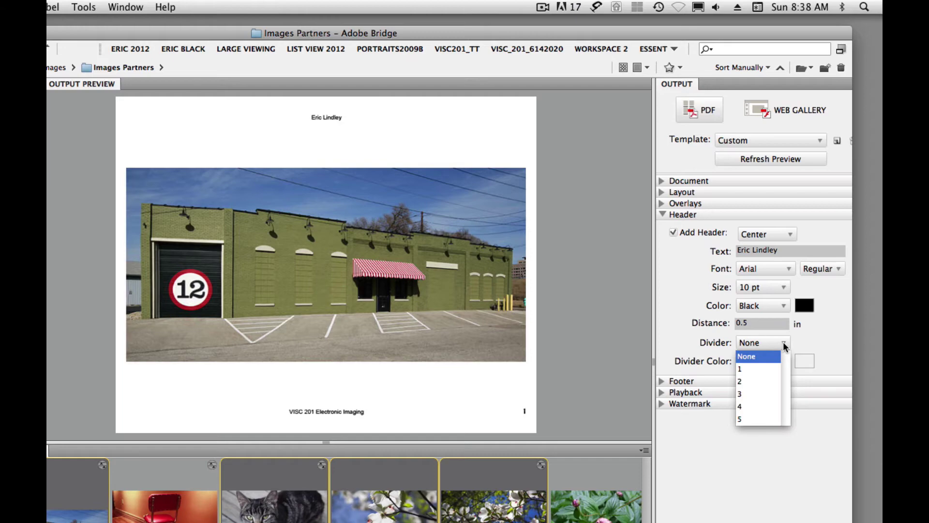
click(760, 370)
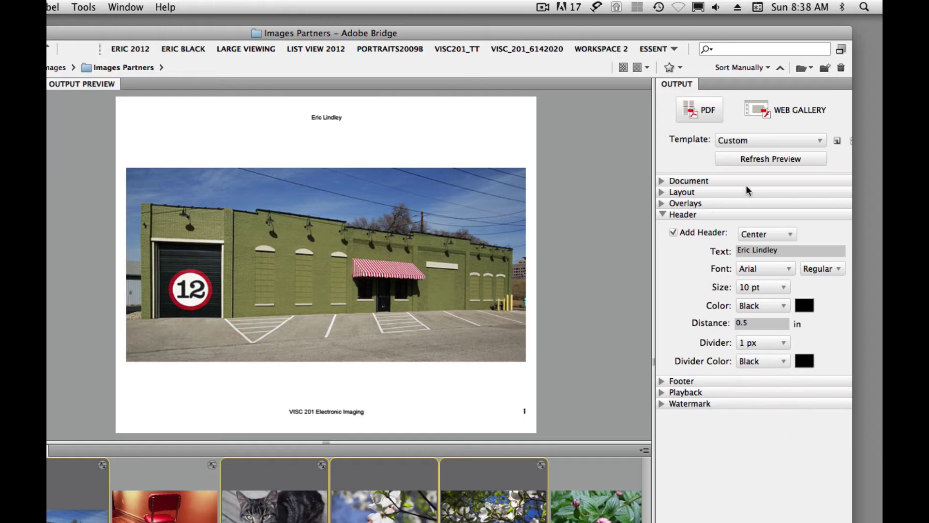
click(752, 160)
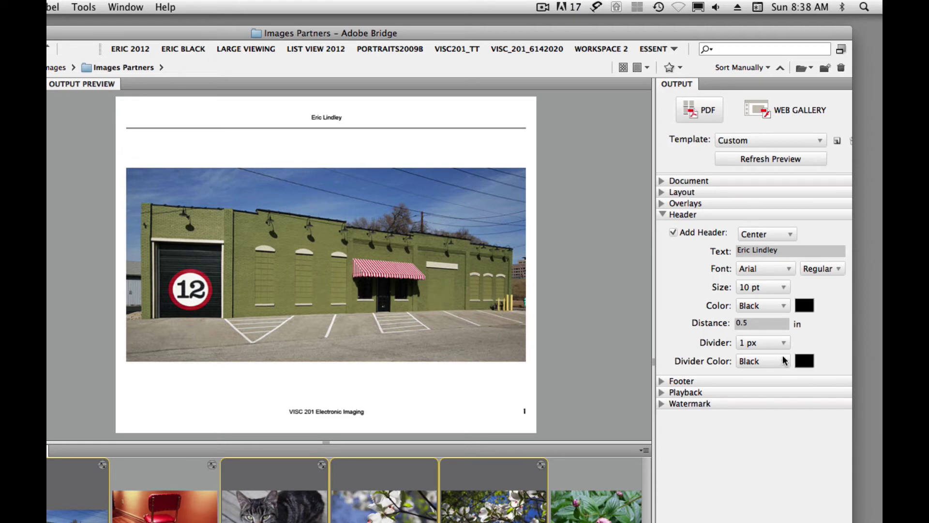
click(782, 343)
click(756, 420)
click(747, 158)
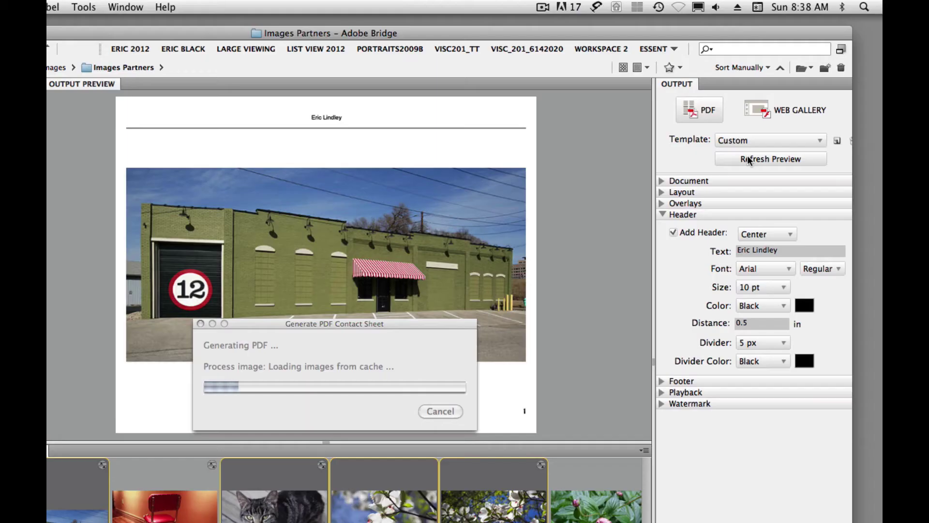
click(781, 341)
click(769, 357)
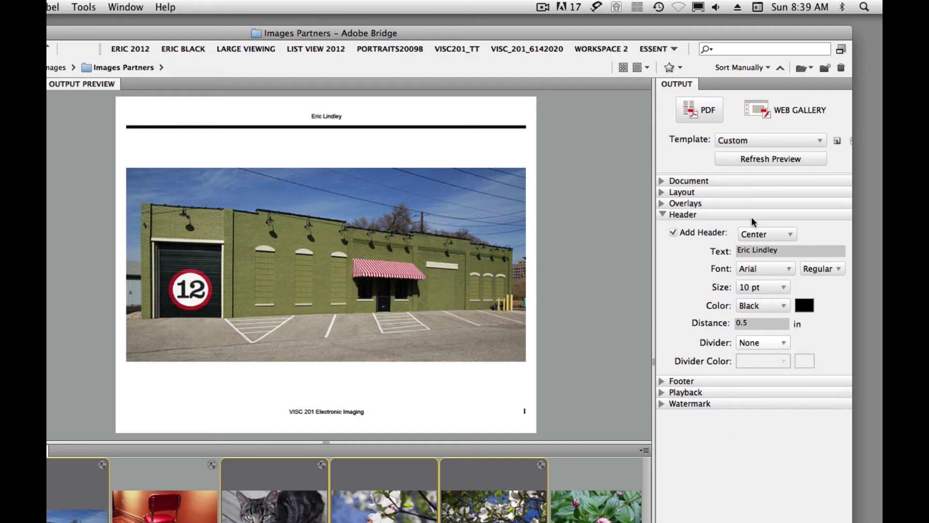
click(748, 159)
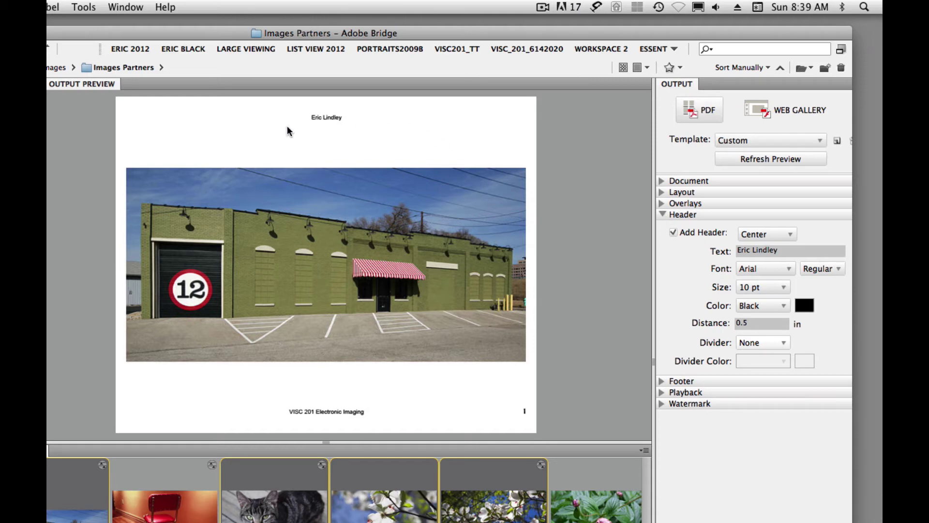
click(663, 214)
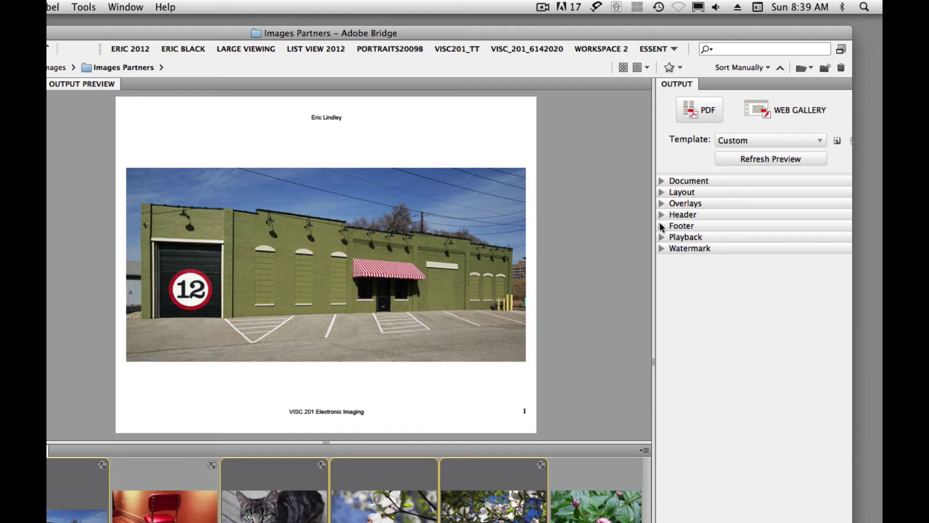
click(662, 226)
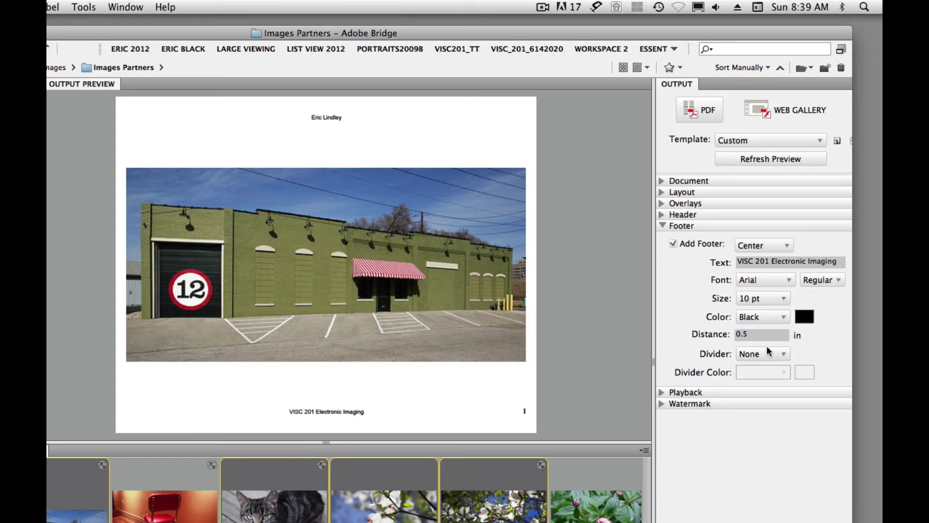
click(782, 355)
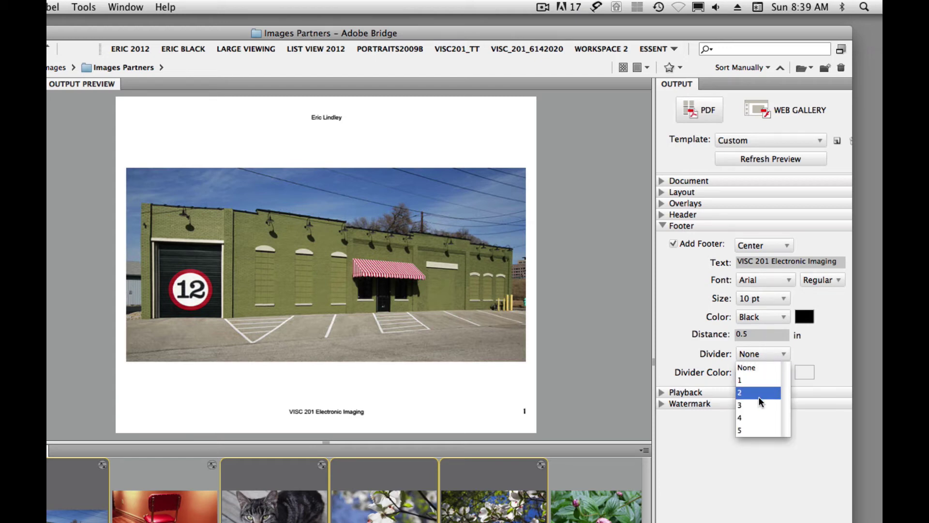
click(761, 392)
click(763, 159)
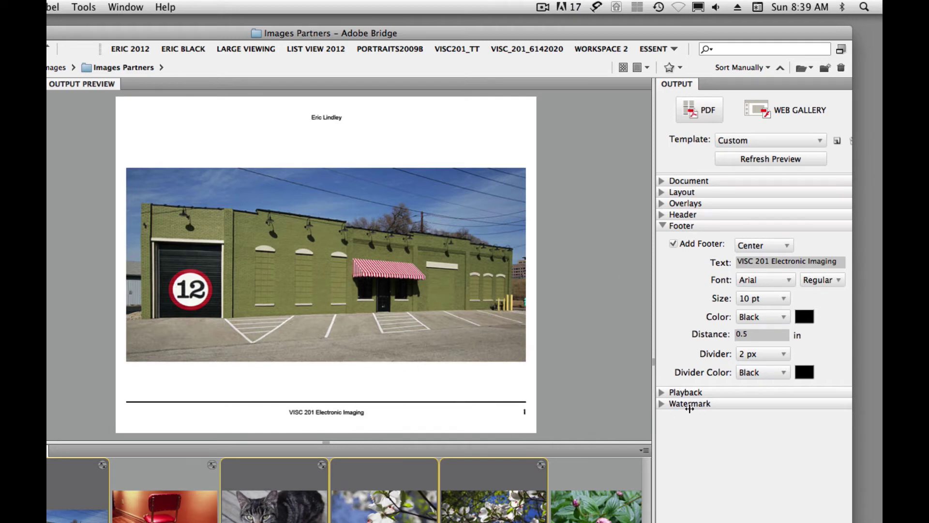
click(784, 354)
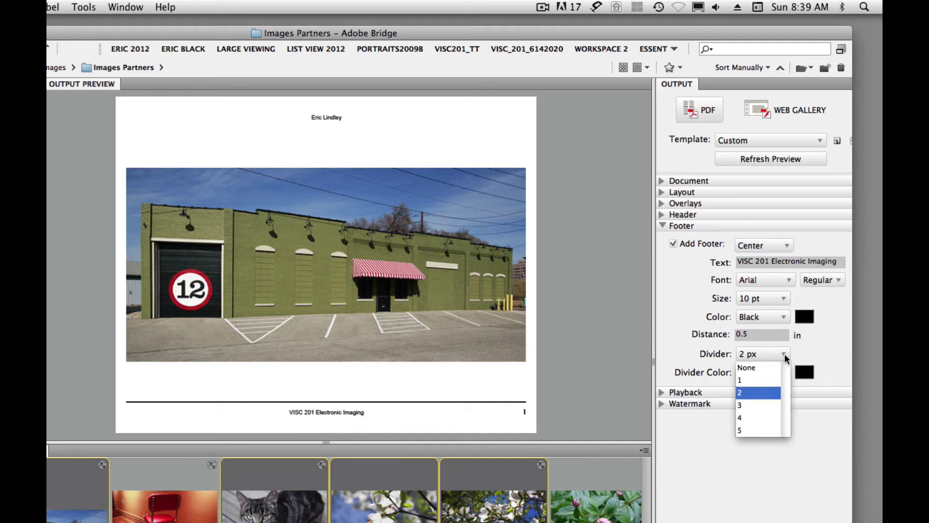
click(761, 368)
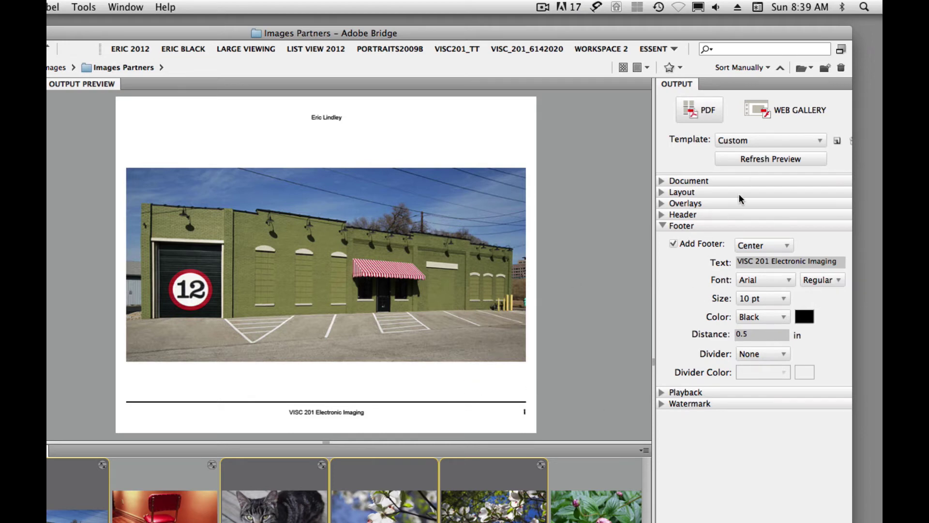
click(764, 156)
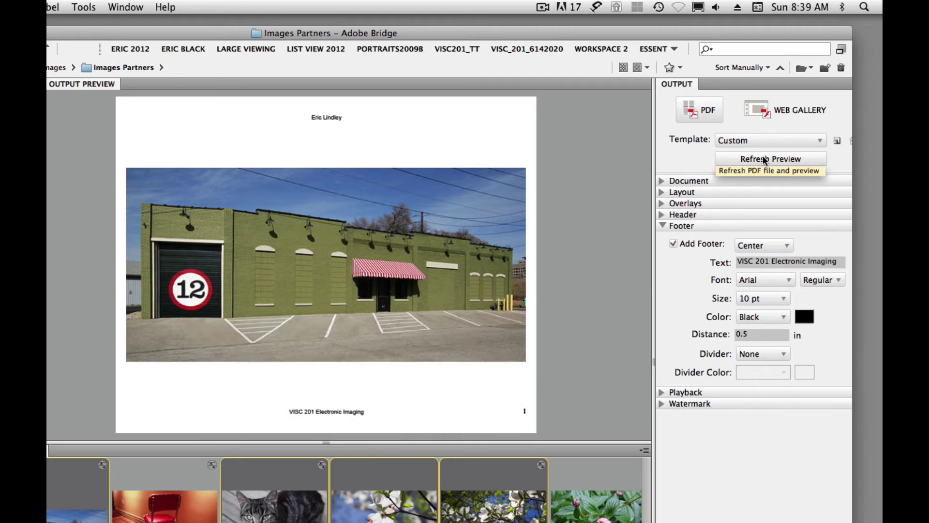
click(663, 225)
Step: In Playback, turn off Open in Full Screen Mode, set a 5-second duration, and keep the Blinds transition
click(661, 238)
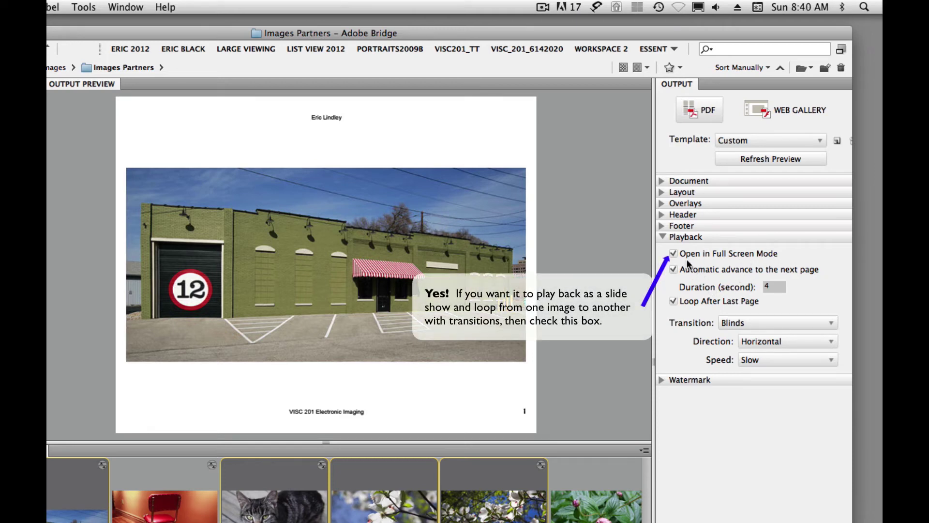
click(673, 254)
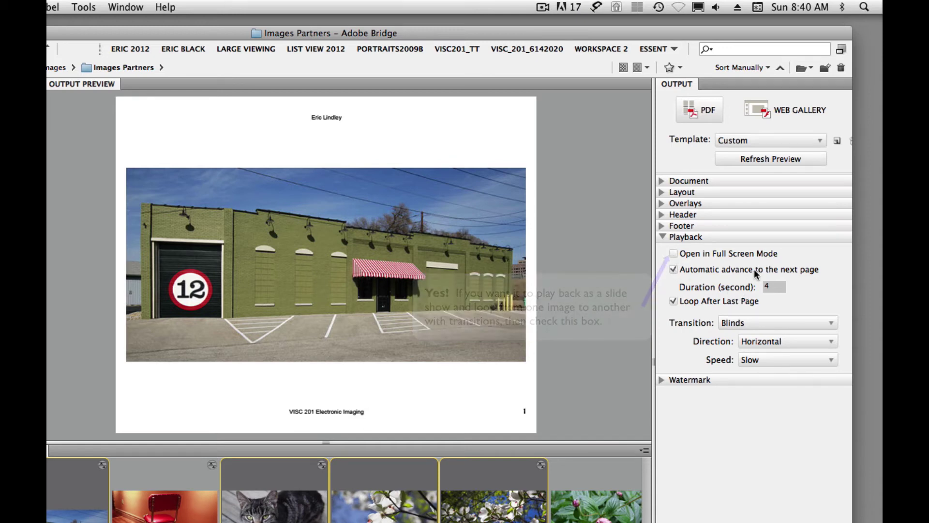
click(777, 286)
text(5)
key(Return)
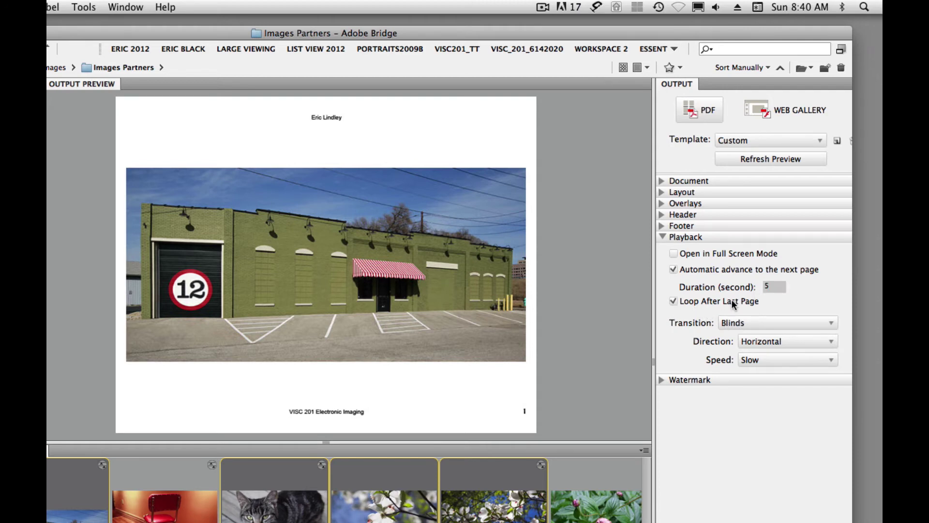
click(830, 324)
click(764, 350)
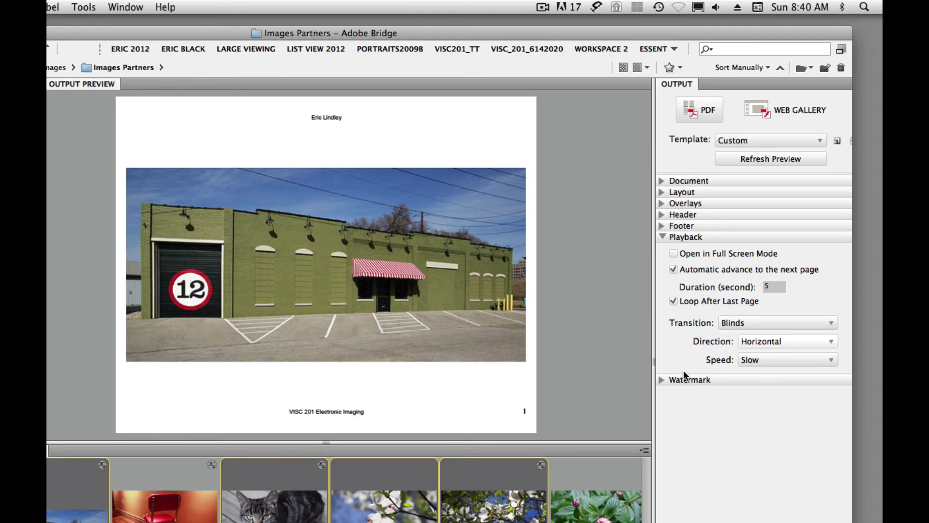
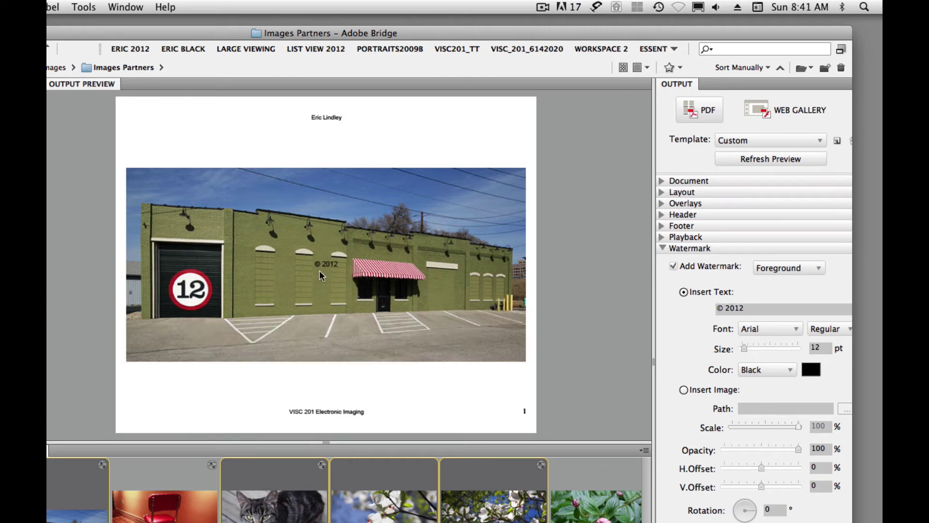
Step: Enlarge the watermark to about 234 pt and delete the year, leaving only ©
drag(745, 348, 797, 347)
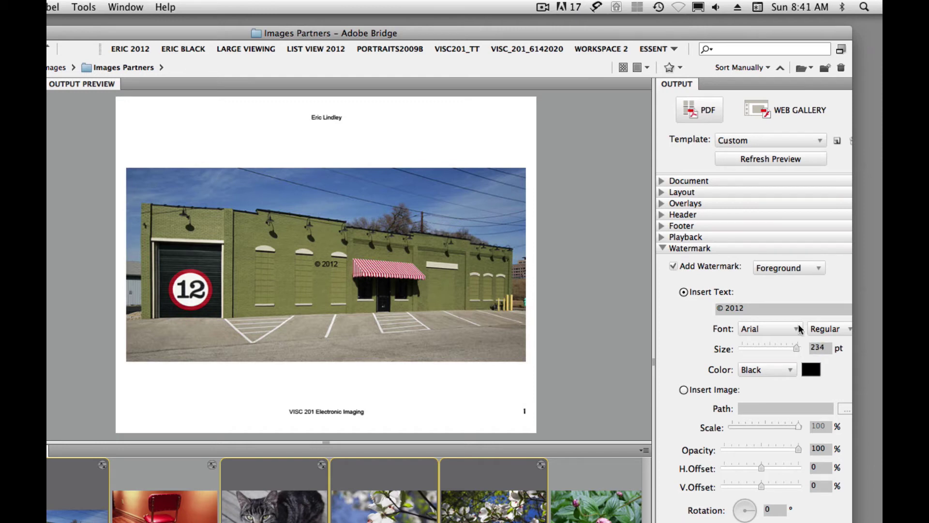
click(763, 159)
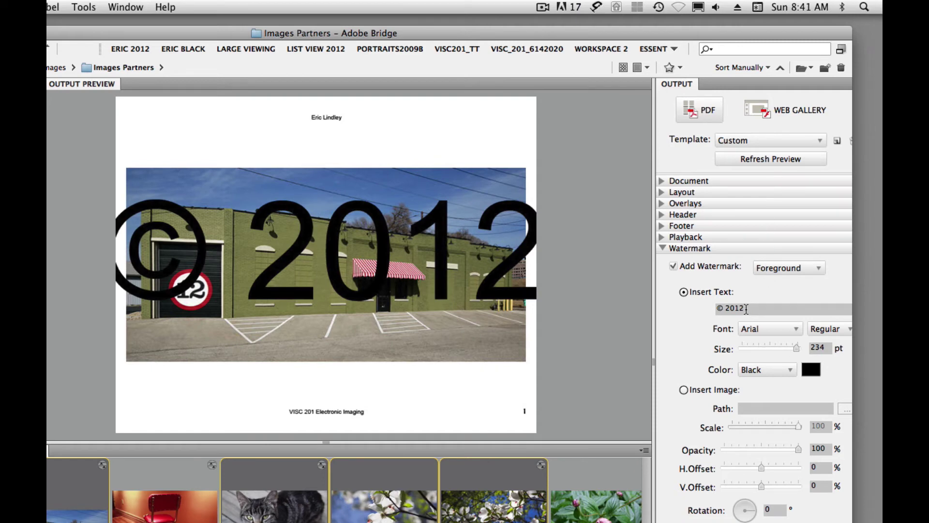
click(747, 309)
key(BackSpace)
key(BackSpace)
key(BackSpace)
key(BackSpace)
key(BackSpace)
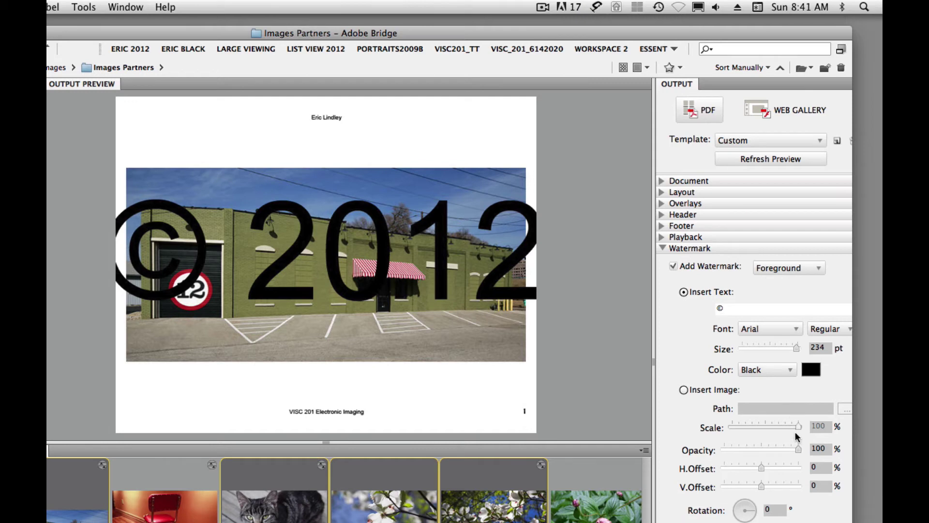
Step: Lower the watermark opacity to 6% and refresh the preview to check it
drag(796, 449, 758, 453)
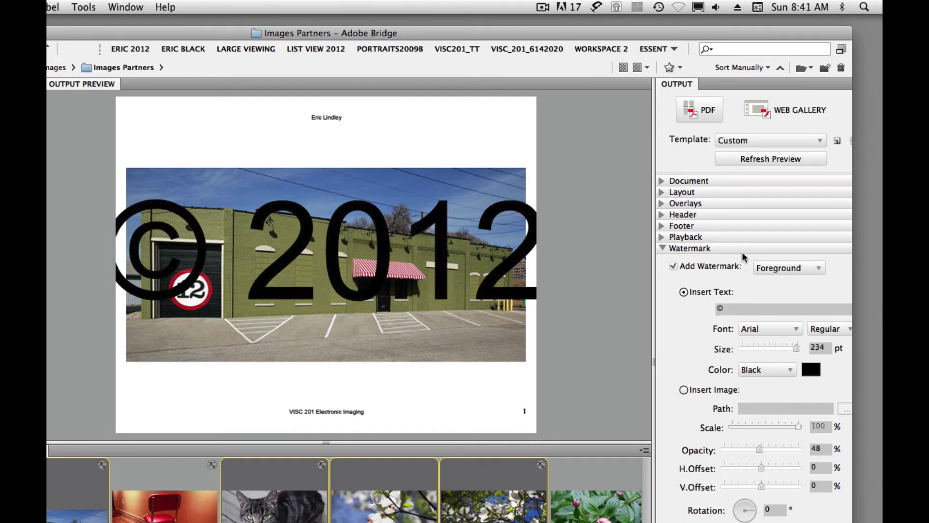
click(757, 158)
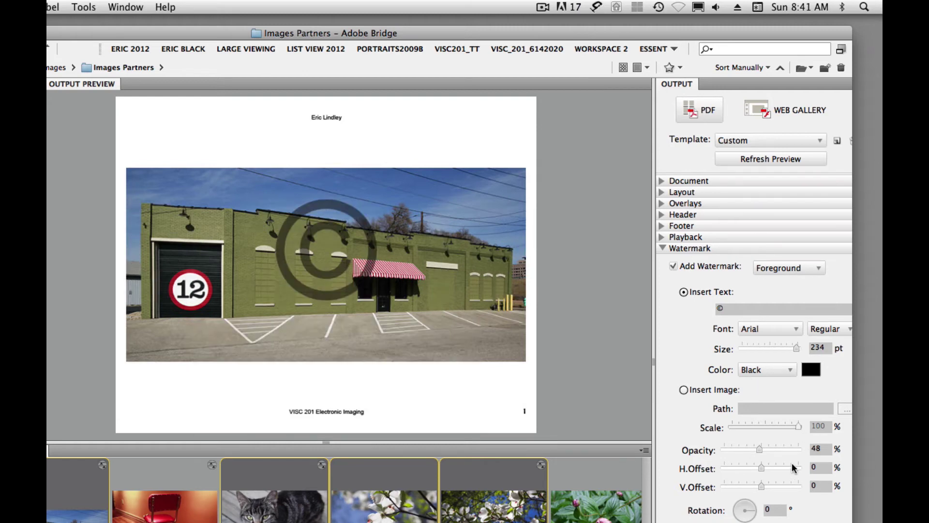
drag(760, 449, 727, 452)
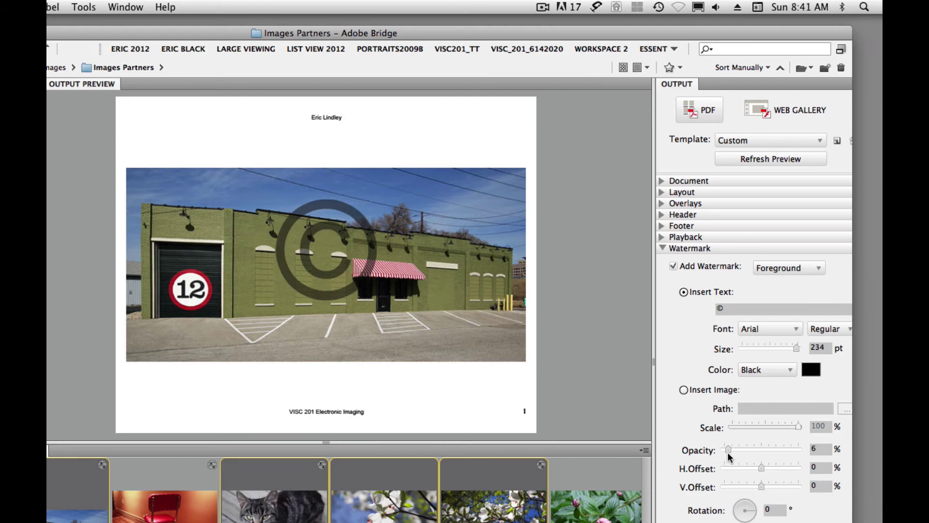
click(762, 160)
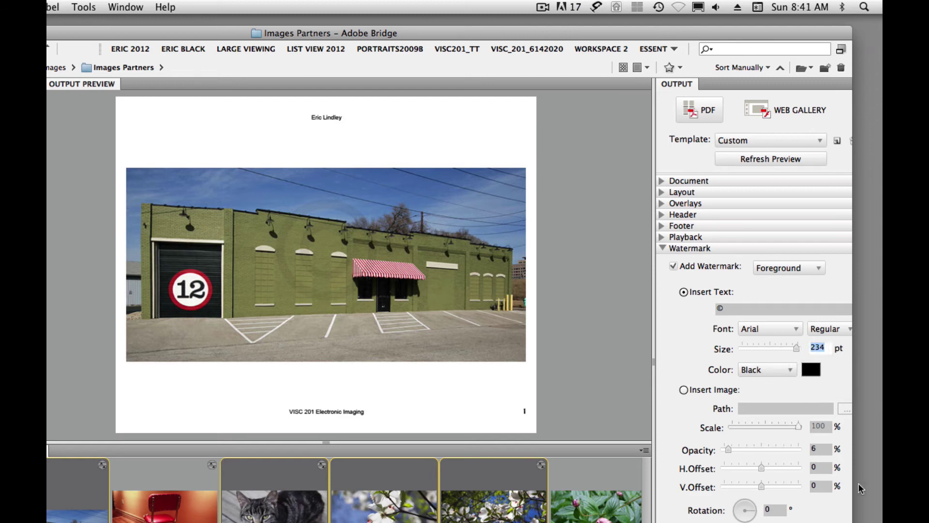
Step: Resize the © watermark to 240 pt and raise its opacity to 16%, refreshing the preview
text(240)
key(Return)
drag(826, 347, 803, 347)
text(400)
click(782, 156)
drag(729, 447, 735, 446)
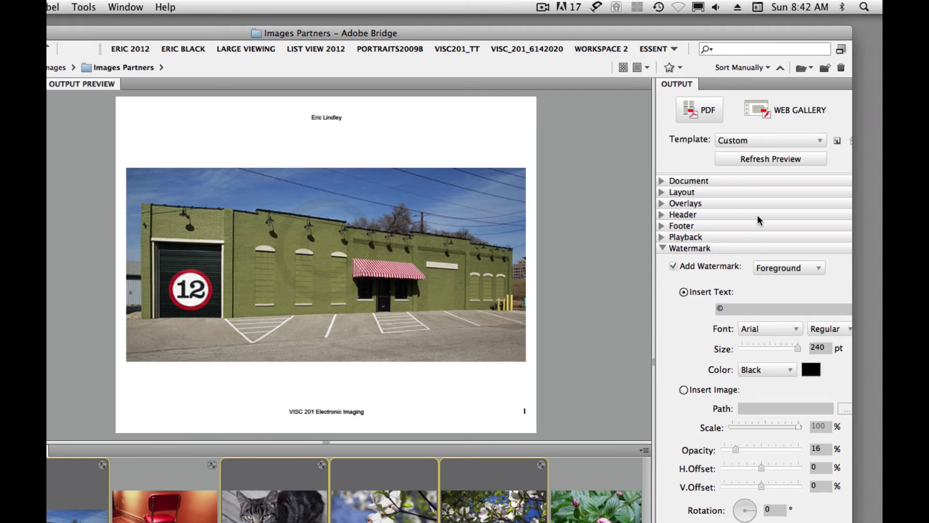
click(748, 157)
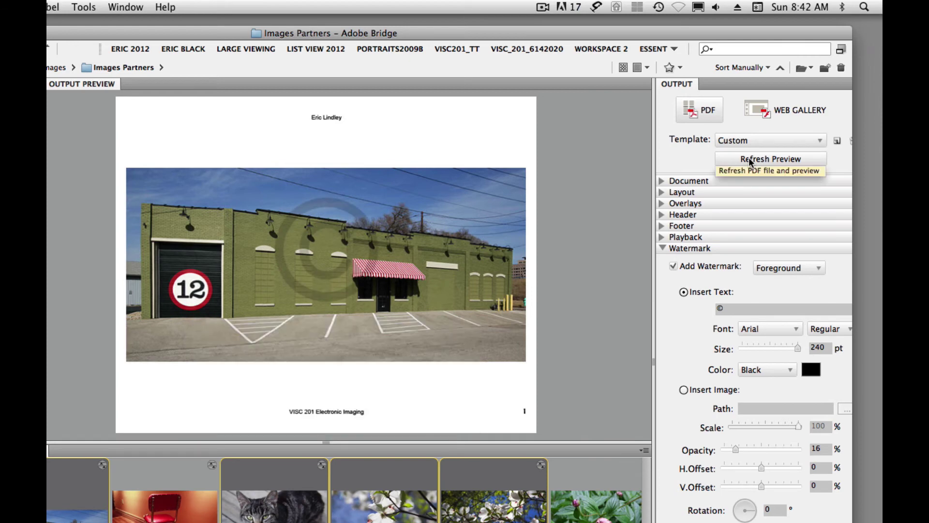
Step: Change the © watermark colour to white, refresh the preview, and collapse the Watermark settings
click(812, 369)
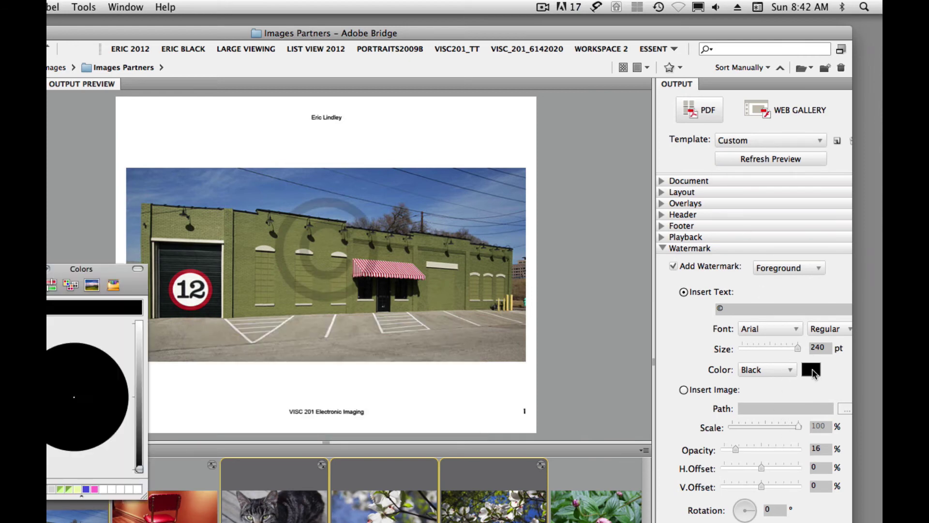
click(142, 333)
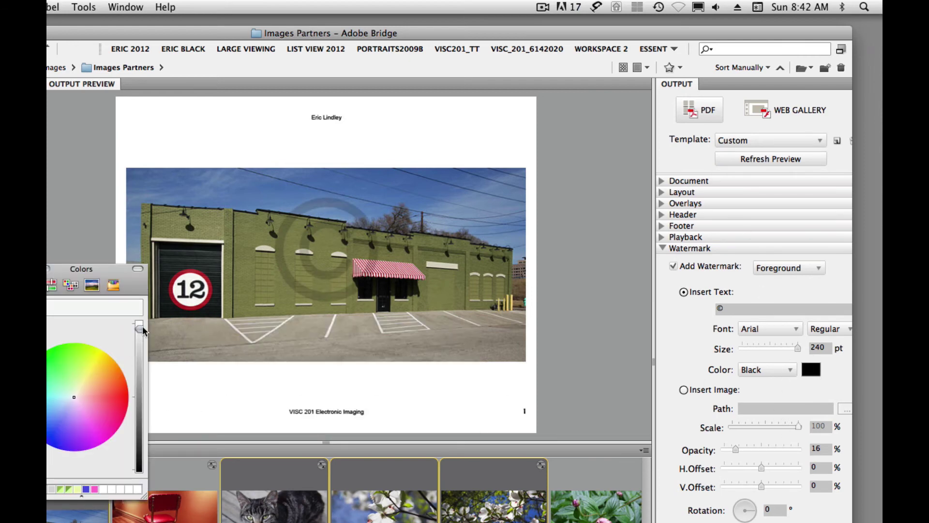
click(22, 269)
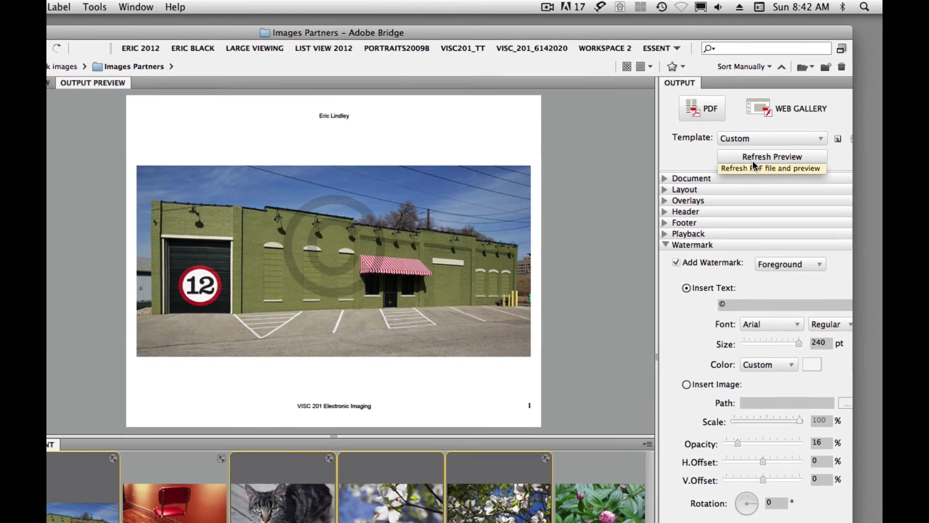
click(755, 154)
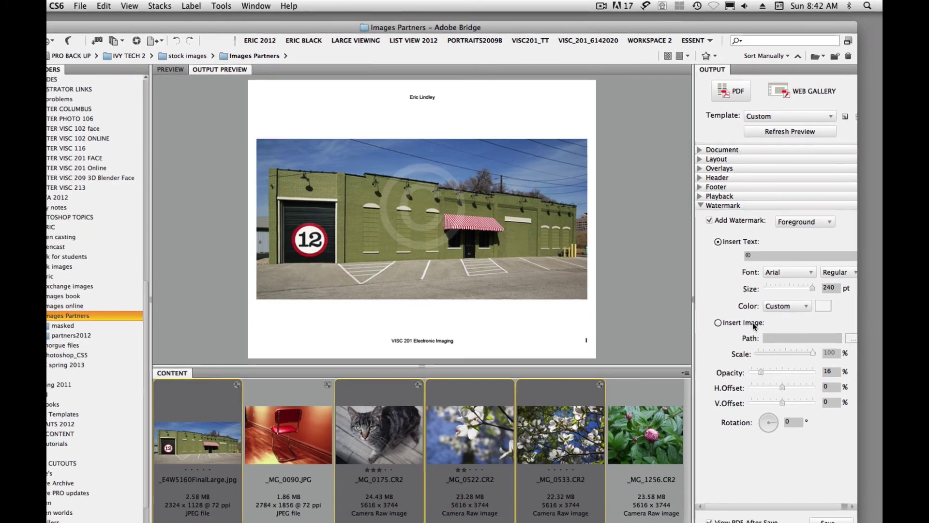
click(713, 217)
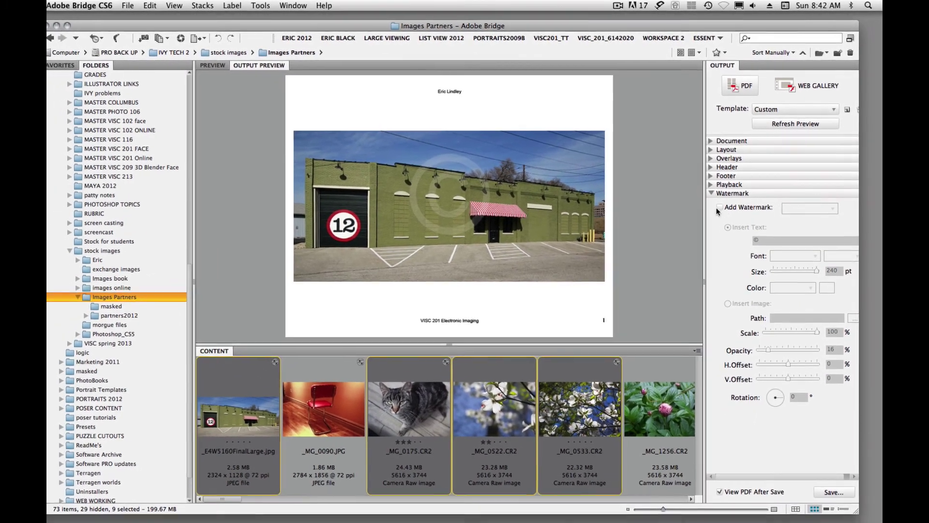
click(713, 190)
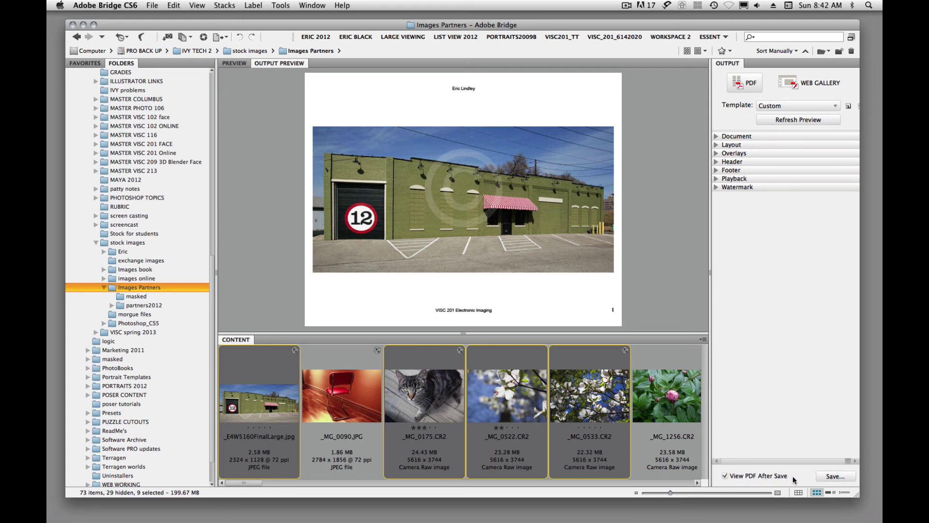
Step: Save the slideshow PDF to the Desktop, named with the date, course code, SlideShow and author's name
click(835, 475)
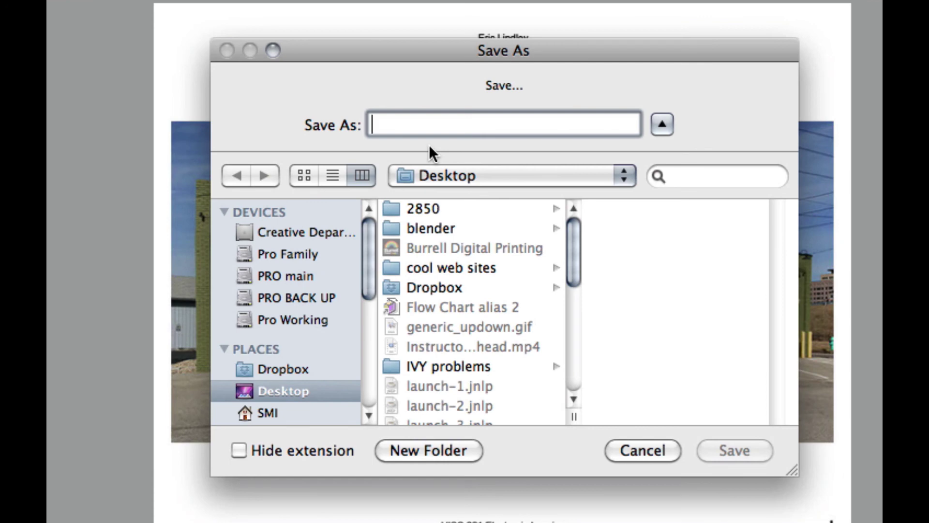
text(sli)
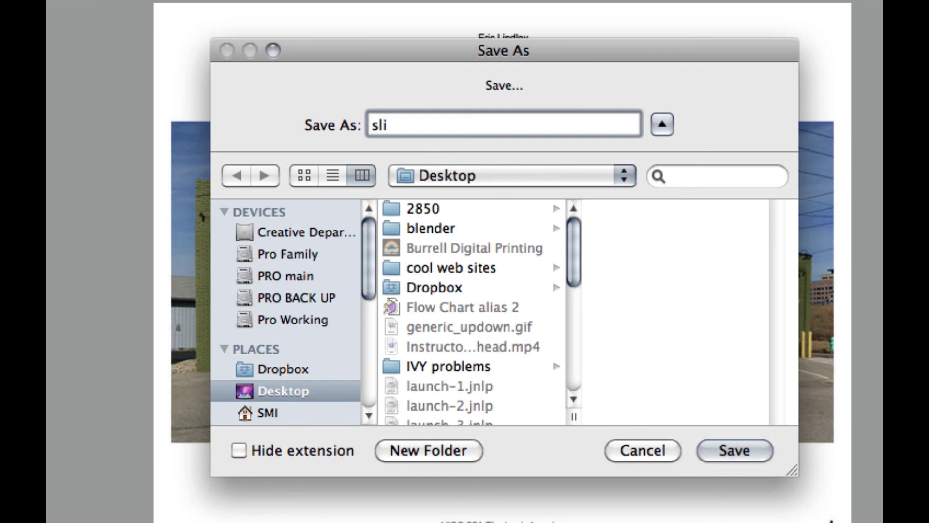
key(BackSpace)
key(BackSpace)
key(BackSpace)
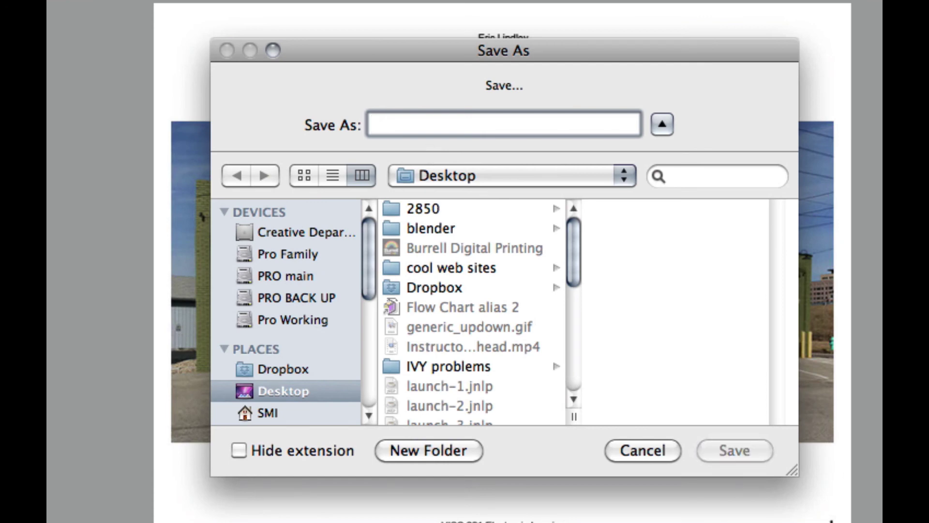
text(13)
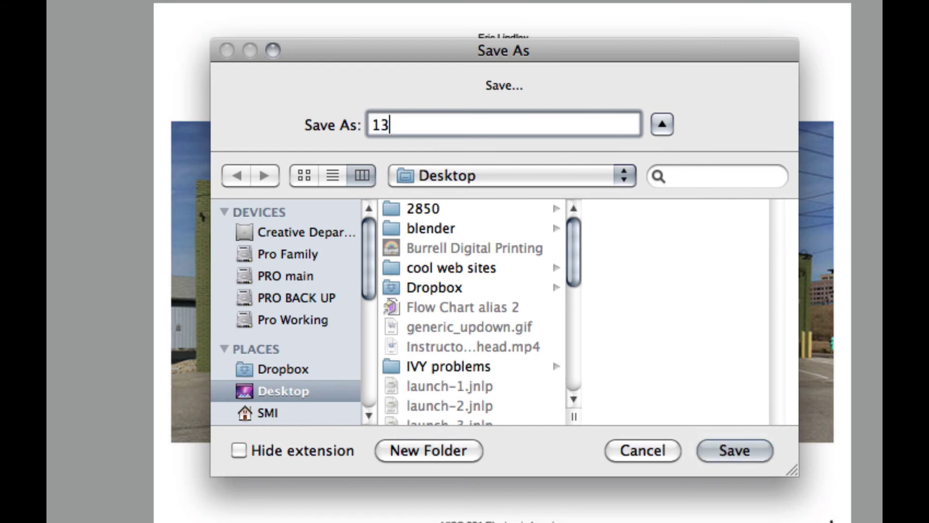
text(_01)
text(24_)
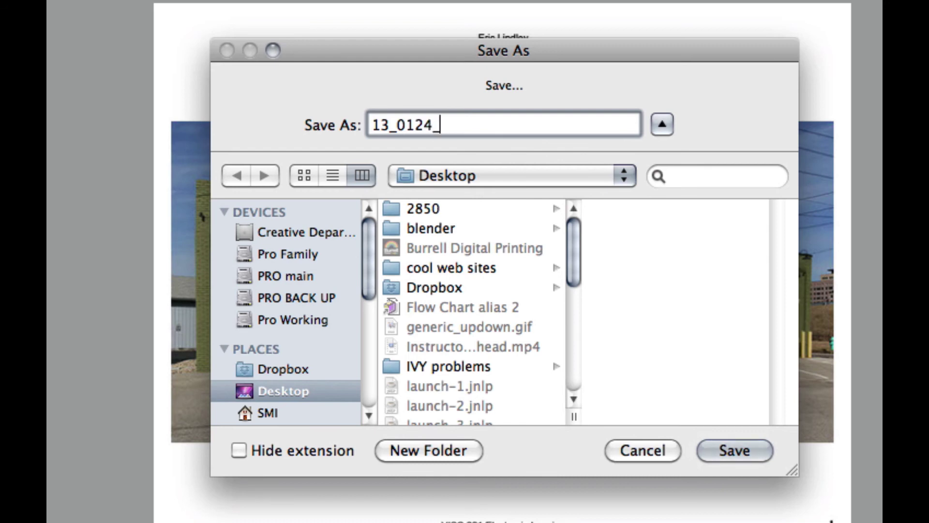
text(V201EX)
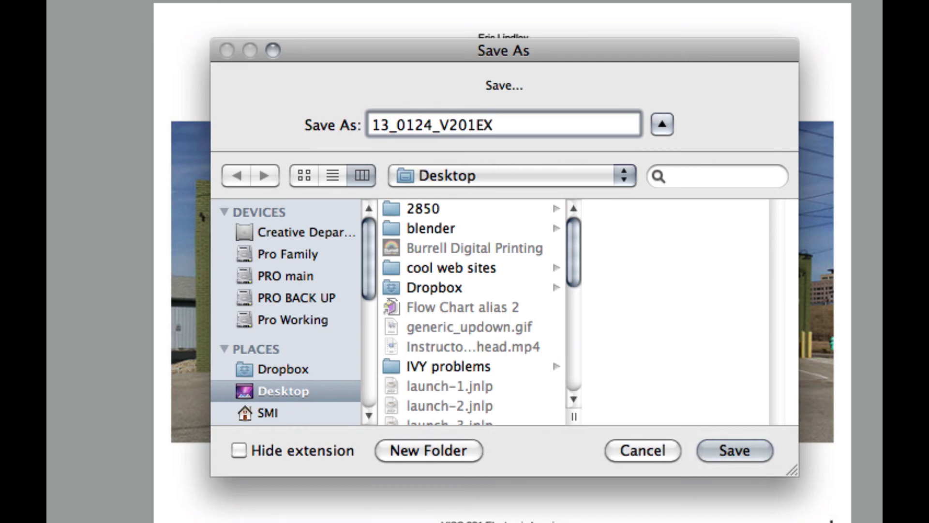
text(SlideShow_)
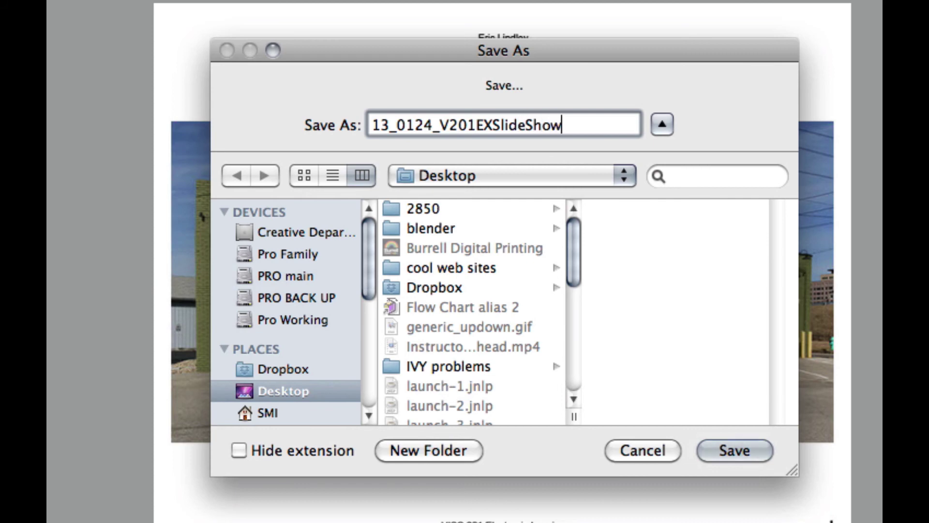
text(eric_lindley)
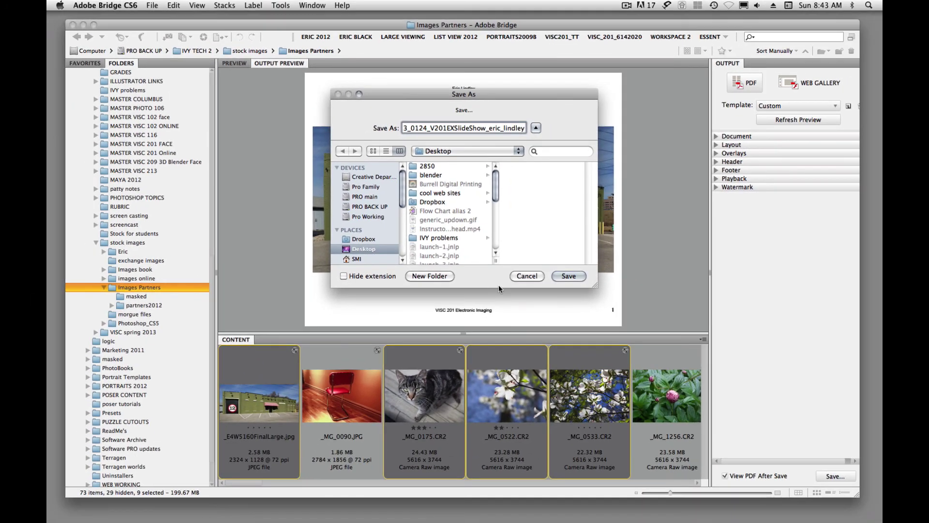
click(571, 276)
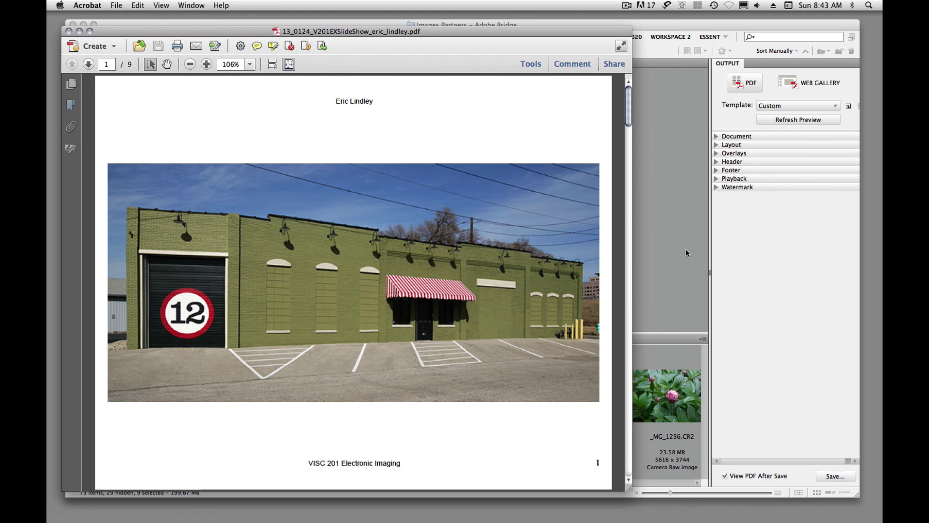
Step: Play the PDF full screen, advancing past the cat and dogwood slides to the blue car, then exit
key(super+l)
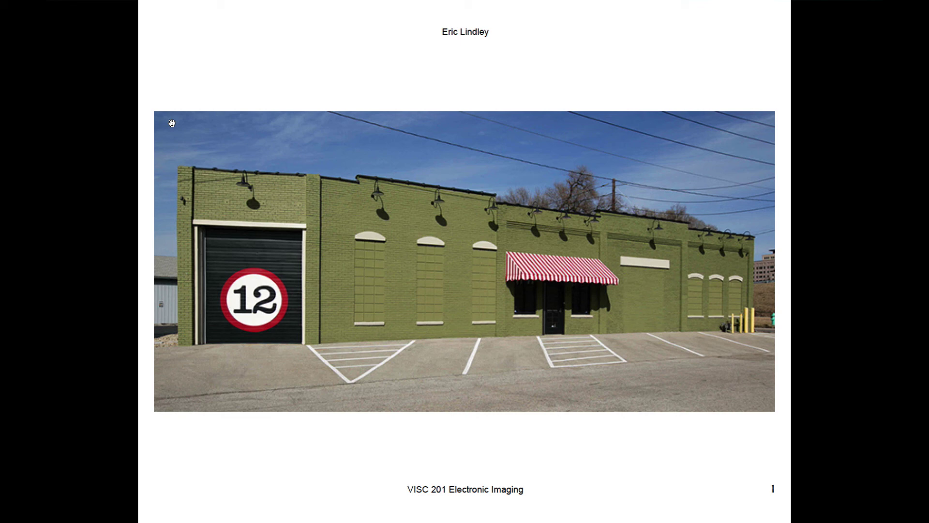
key(Right)
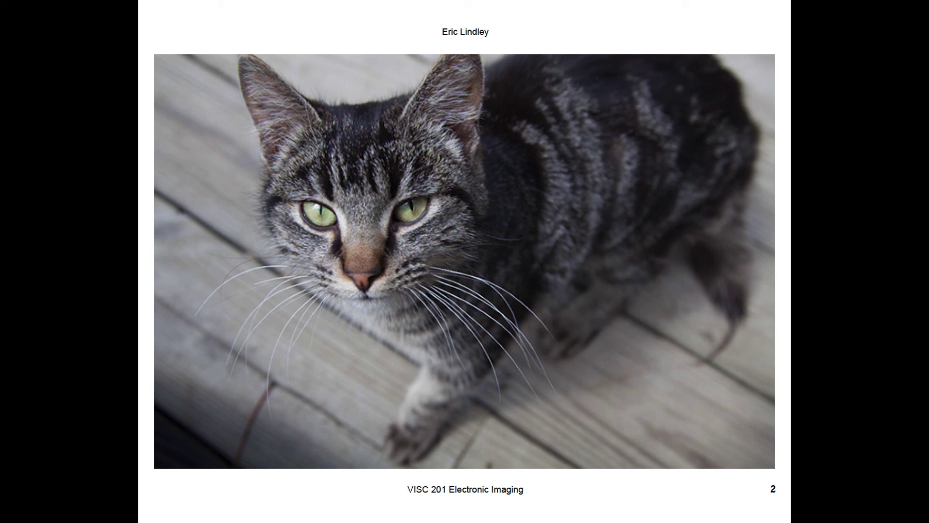
key(Right)
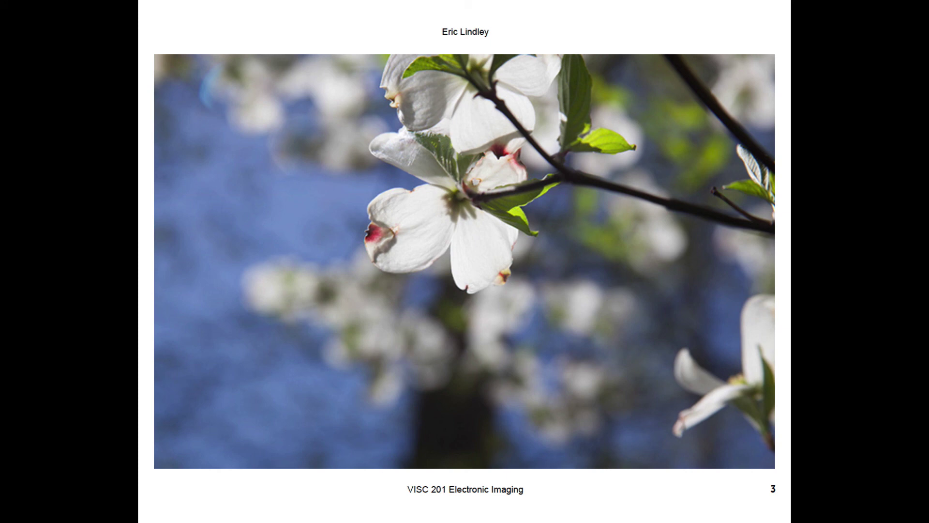
key(Right)
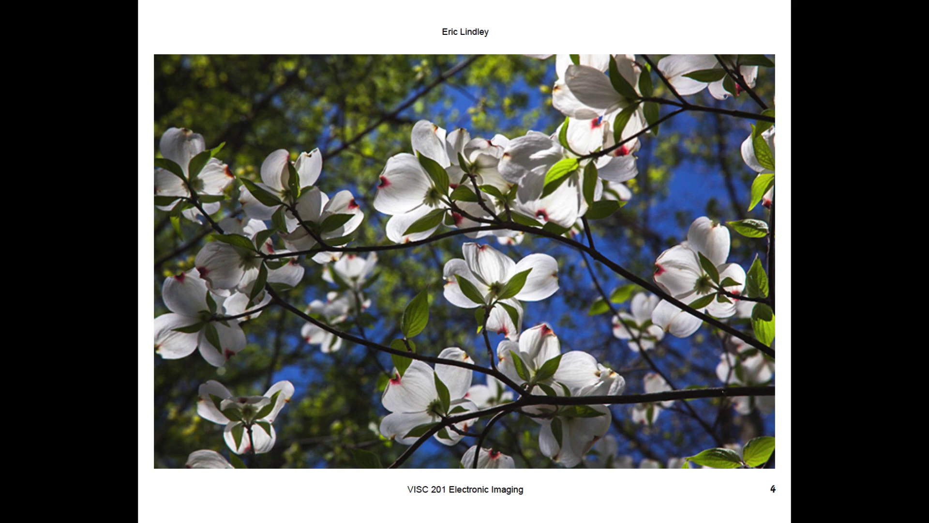
key(Right)
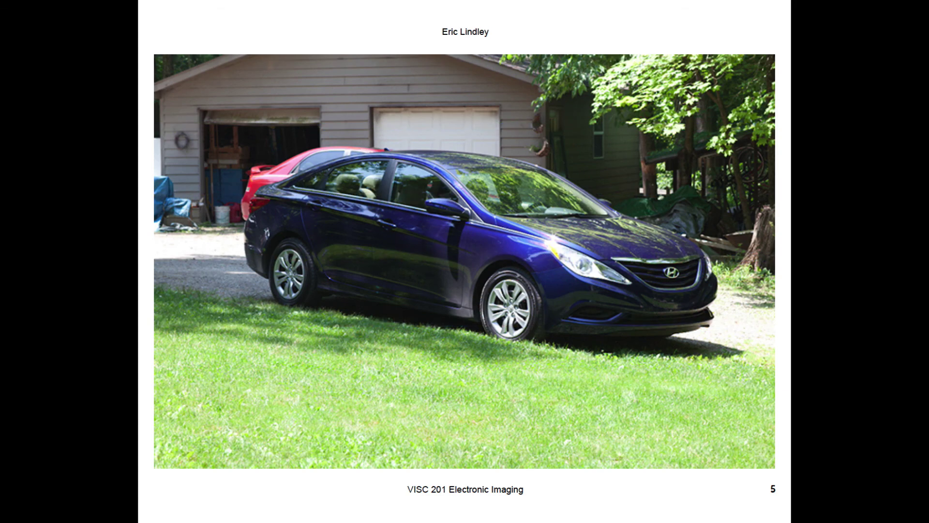
key(Escape)
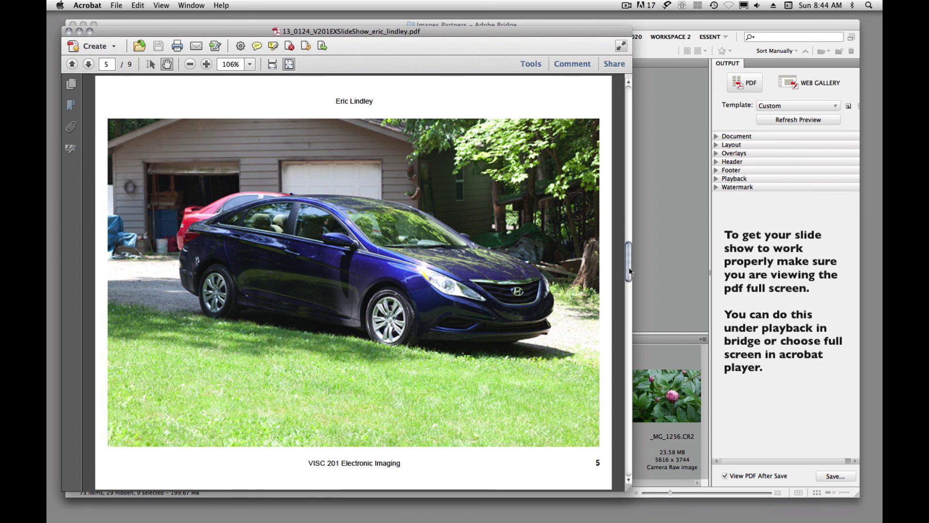
Step: Shrink the Acrobat window from its corner so the Bridge window shows beside it
drag(627, 489, 437, 289)
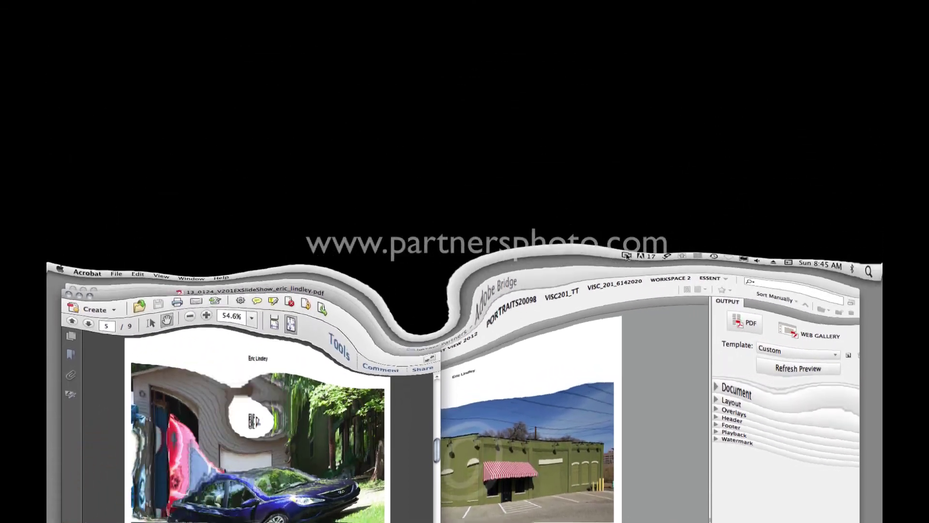
click(626, 190)
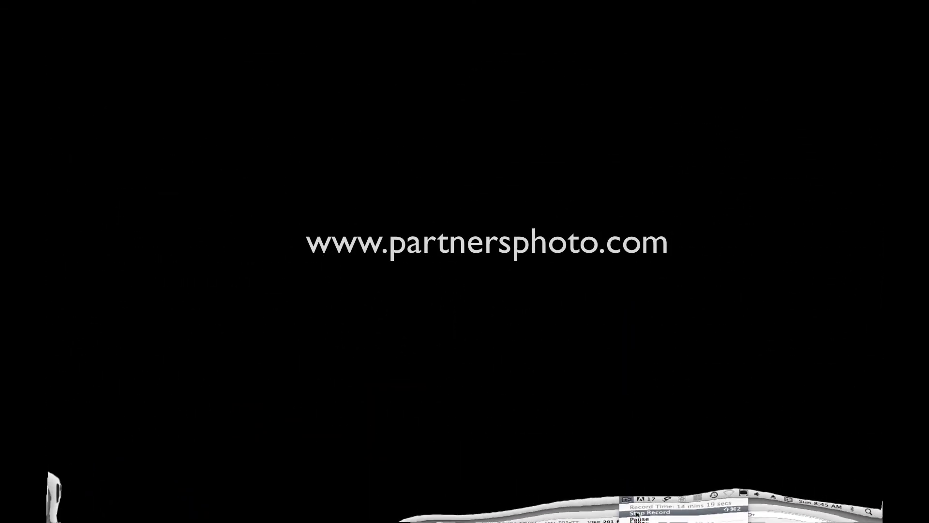